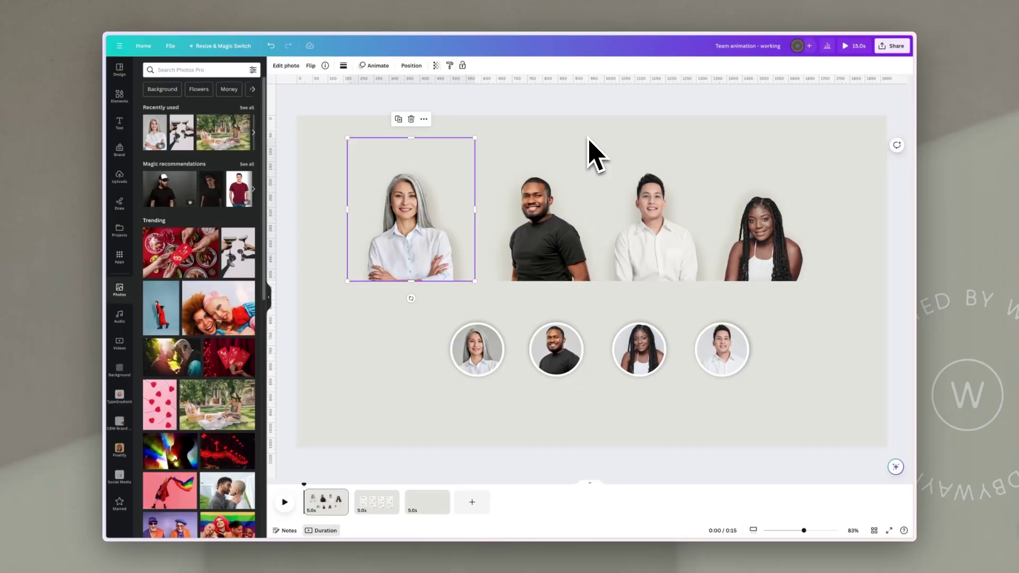
Add another copy of the grey-haired woman's photo at lower left and remove its background.
{"action": "left_click_drag", "start_coordinate": [428, 238], "coordinate": [447, 236]}
{"action": "left_click", "coordinate": [852, 182]}
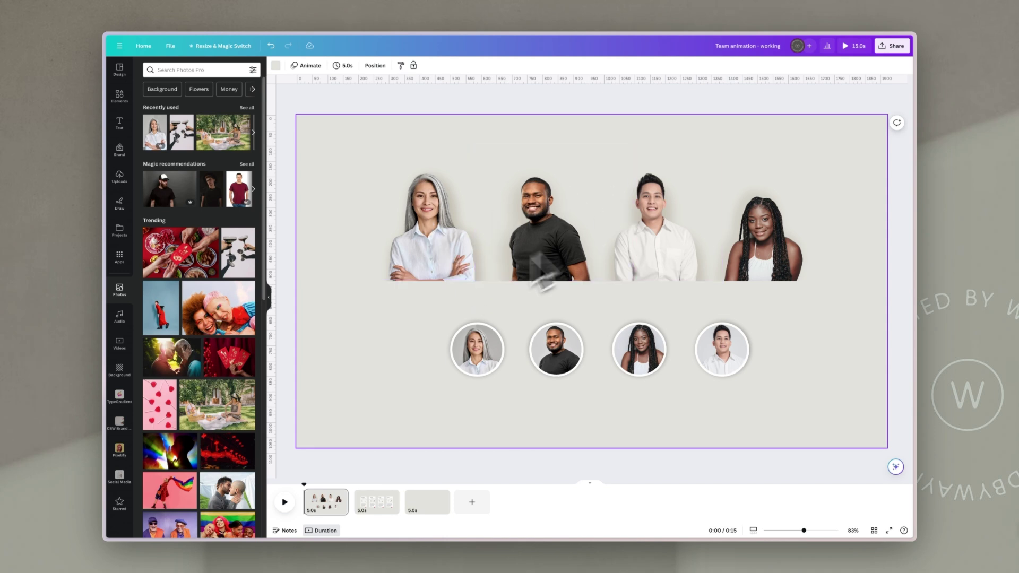
{"action": "left_click", "coordinate": [160, 133]}
{"action": "left_click_drag", "start_coordinate": [588, 284], "coordinate": [353, 345]}
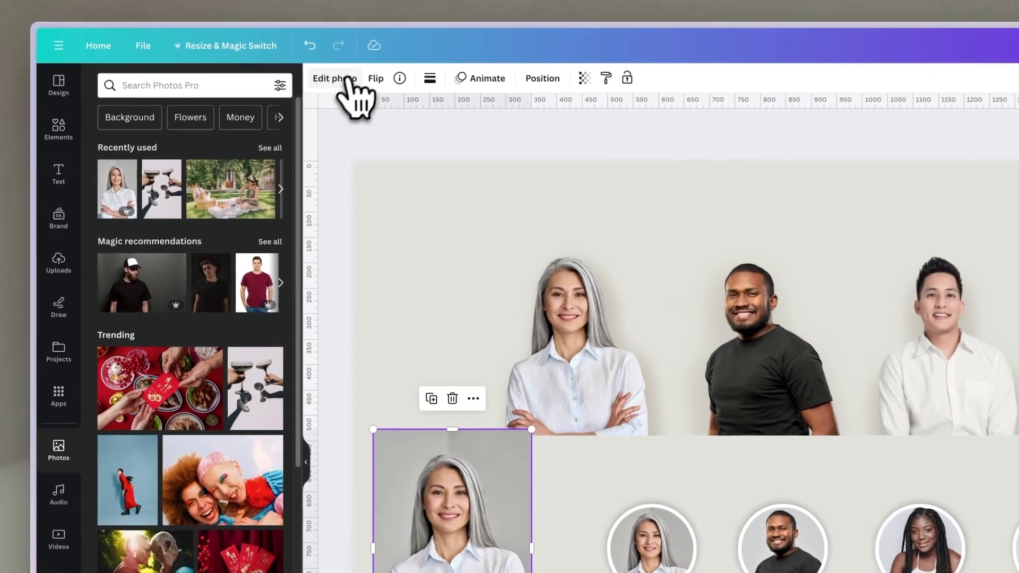
{"action": "left_click", "coordinate": [310, 9]}
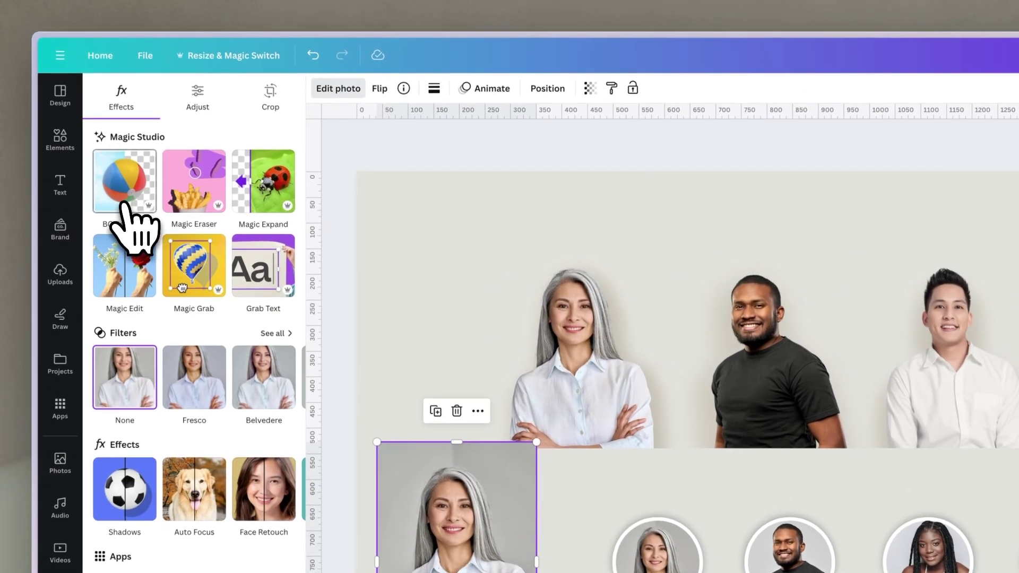
{"action": "left_click", "coordinate": [123, 207]}
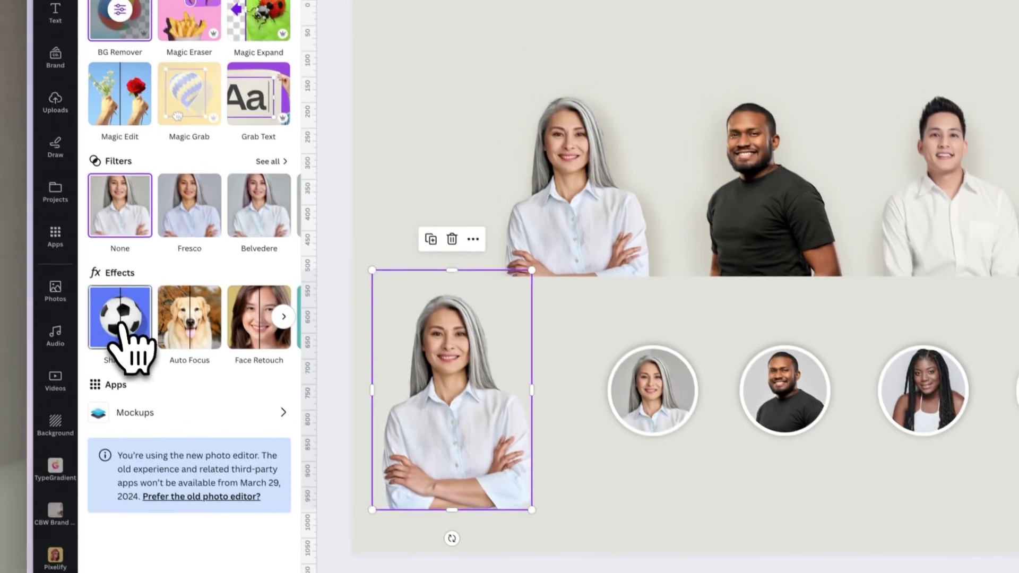
Give the new photo a Drop shadow: size 17, blur 62, distance 37, intensity 21.
{"action": "left_click", "coordinate": [21, 149]}
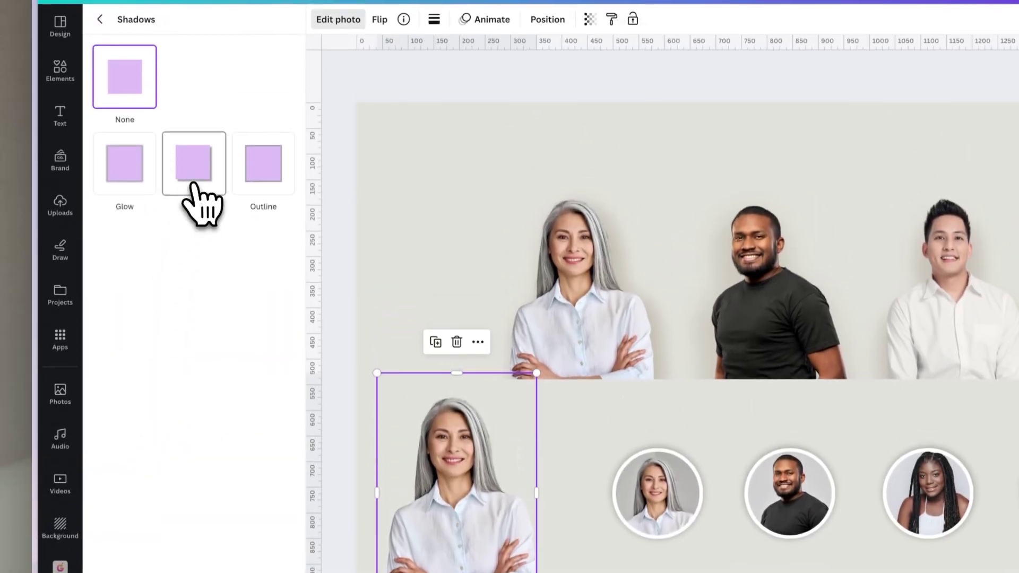
{"action": "left_click", "coordinate": [193, 85]}
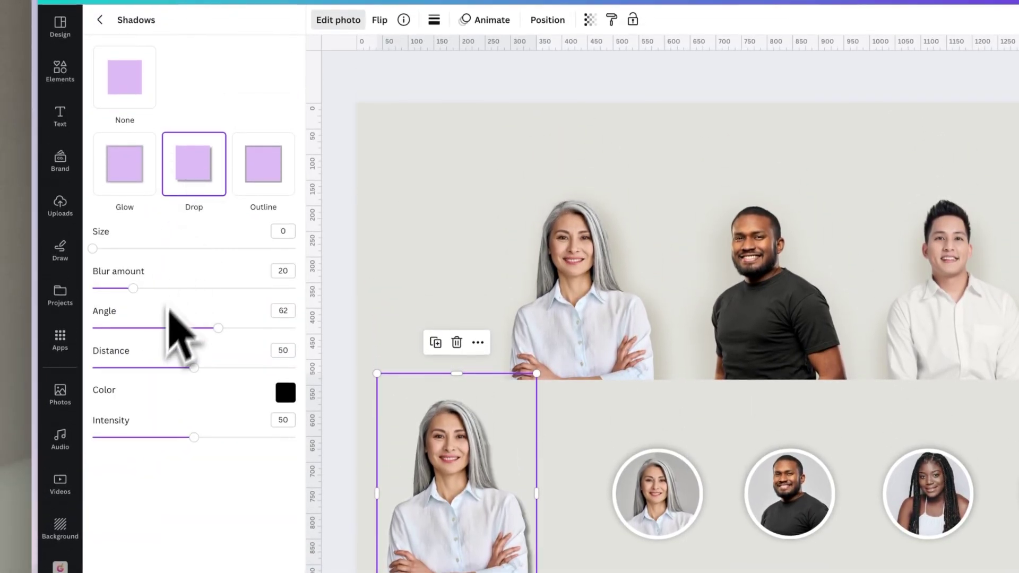
{"action": "left_click_drag", "start_coordinate": [93, 248], "coordinate": [127, 248]}
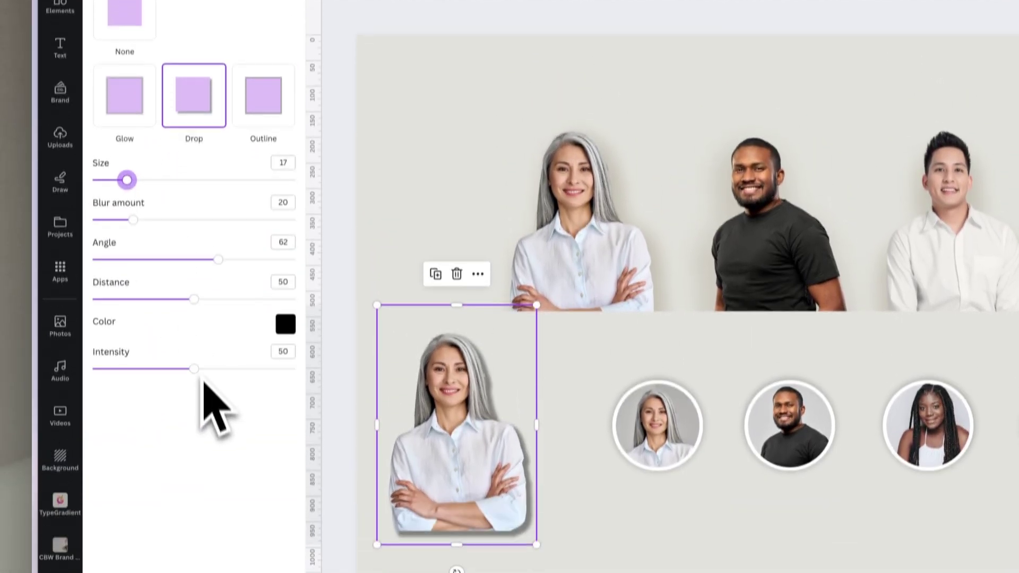
{"action": "left_click_drag", "start_coordinate": [194, 438], "coordinate": [135, 437]}
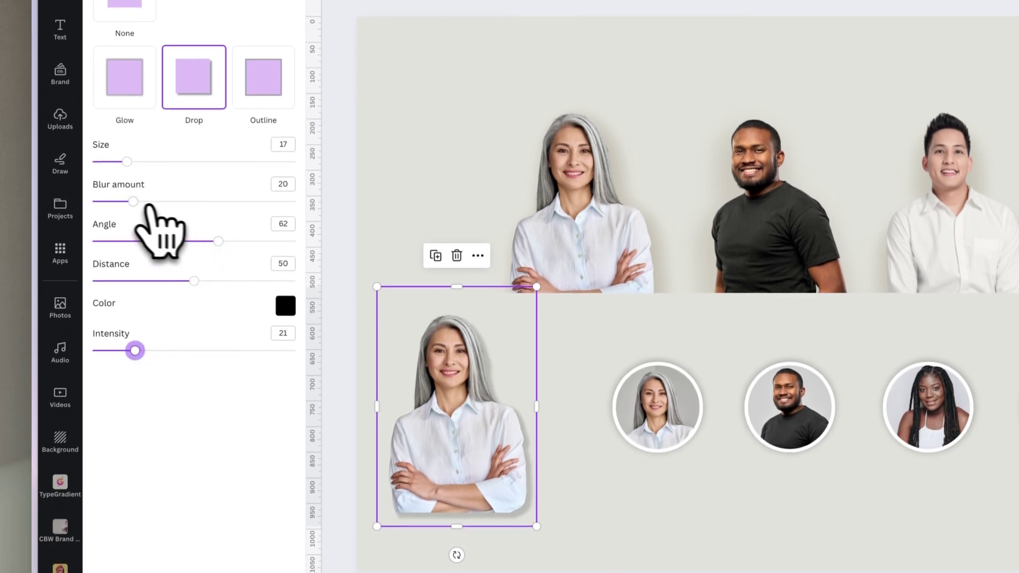
{"action": "left_click_drag", "start_coordinate": [134, 201], "coordinate": [219, 202]}
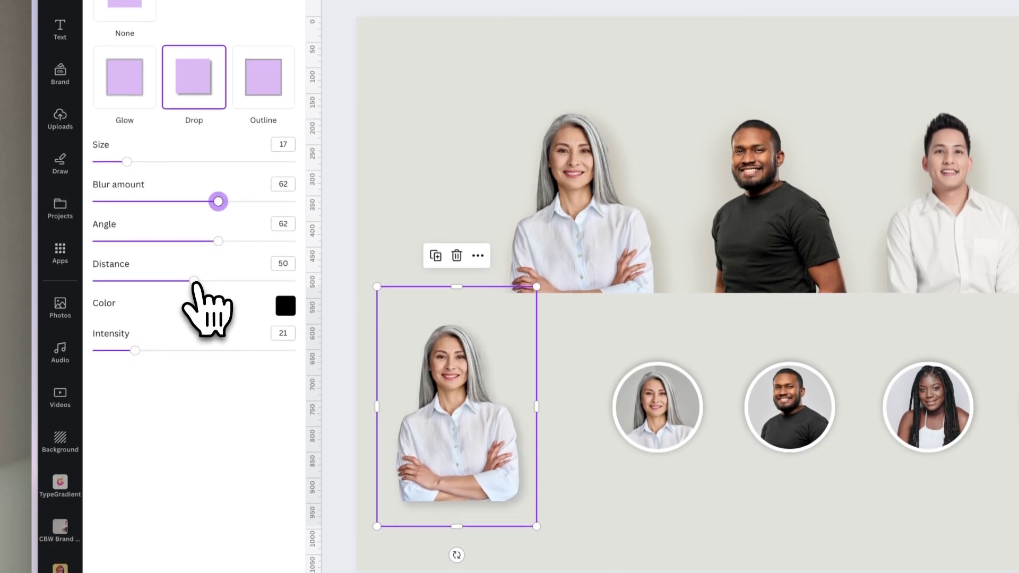
{"action": "left_click_drag", "start_coordinate": [194, 281], "coordinate": [167, 280]}
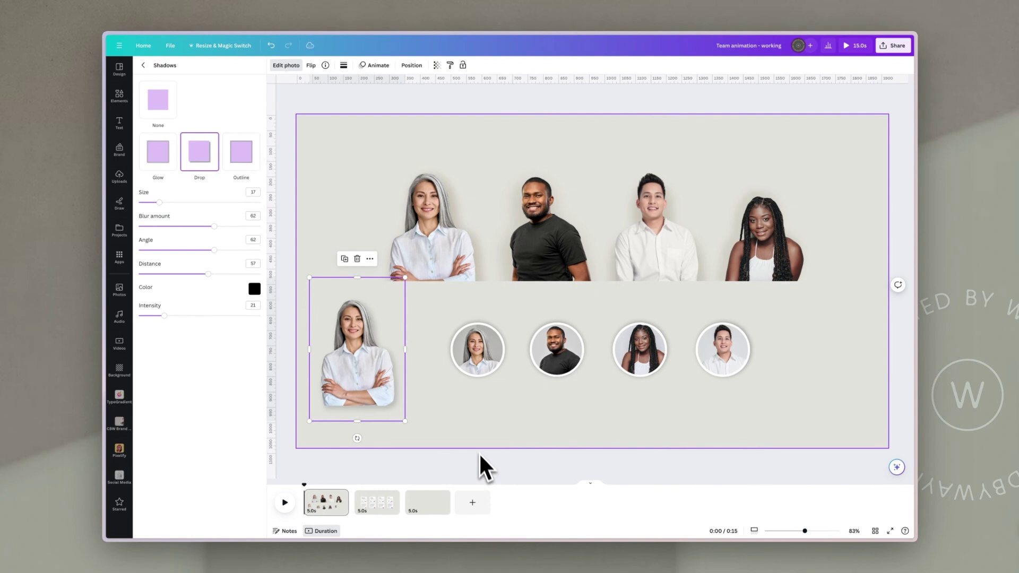
Delete the extra lower-left cut-out photo from the first slide.
{"action": "left_click", "coordinate": [480, 467]}
{"action": "left_click", "coordinate": [371, 380]}
{"action": "key", "text": "Delete"}
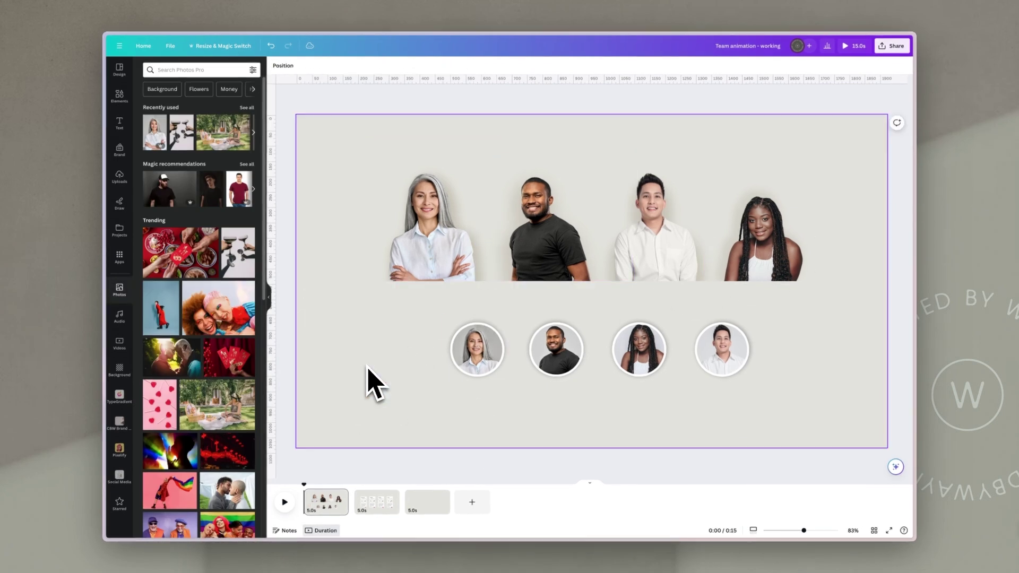
Ungroup the grey-haired woman's circle portrait and re-seat her photo inside its circle frame.
{"action": "left_click", "coordinate": [465, 360]}
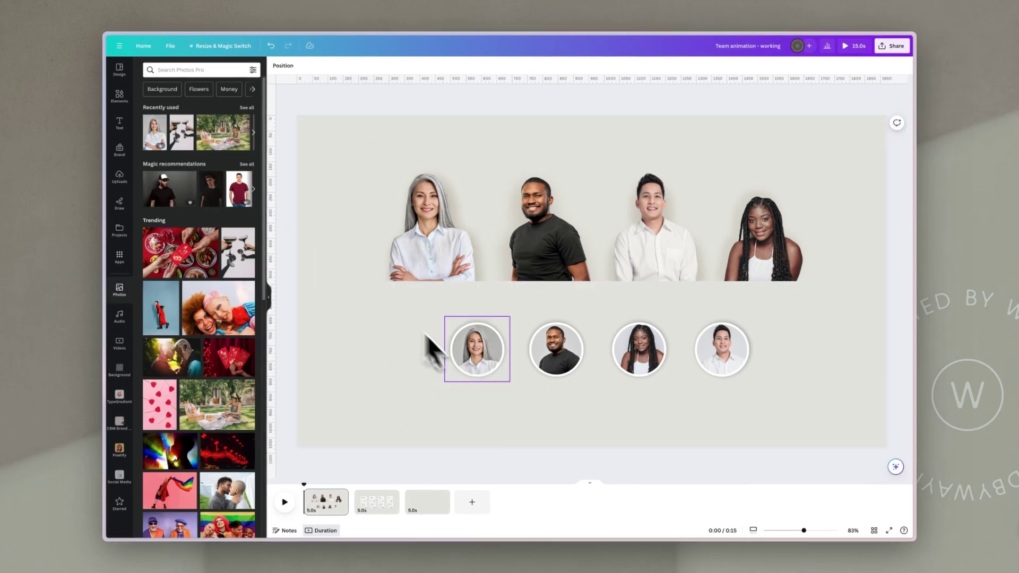
{"action": "left_click", "coordinate": [489, 365]}
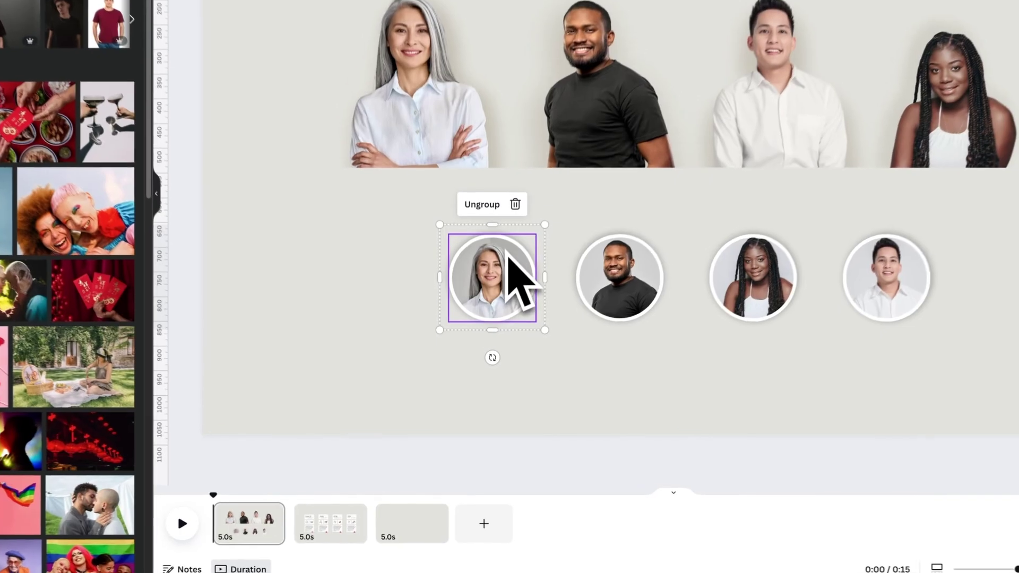
{"action": "left_click", "coordinate": [475, 306]}
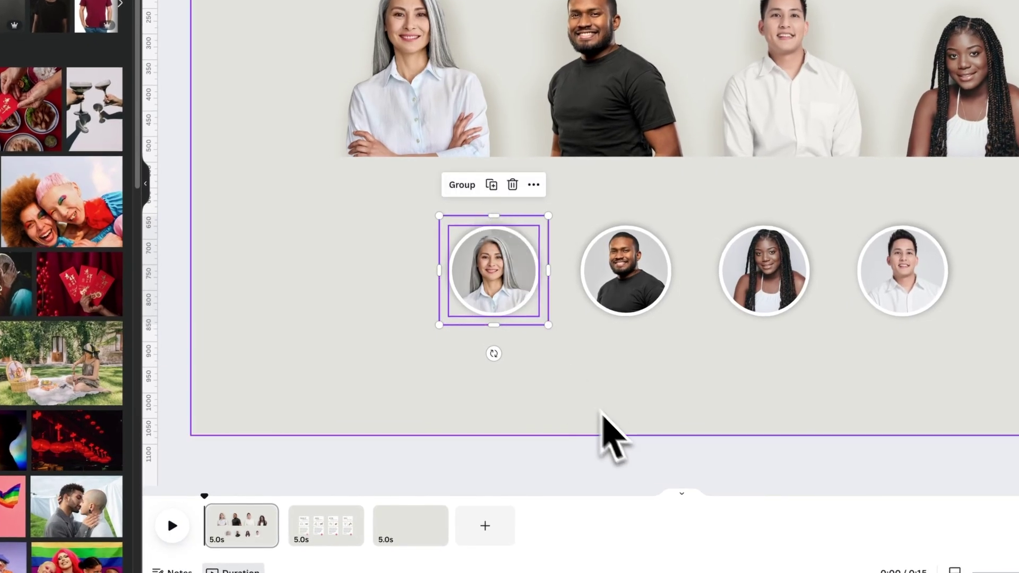
{"action": "left_click", "coordinate": [610, 432]}
{"action": "left_click_drag", "start_coordinate": [530, 295], "coordinate": [493, 300]}
{"action": "left_click", "coordinate": [509, 270]}
{"action": "left_click", "coordinate": [400, 297]}
{"action": "left_click_drag", "start_coordinate": [375, 234], "coordinate": [544, 325]}
{"action": "left_click", "coordinate": [493, 386]}
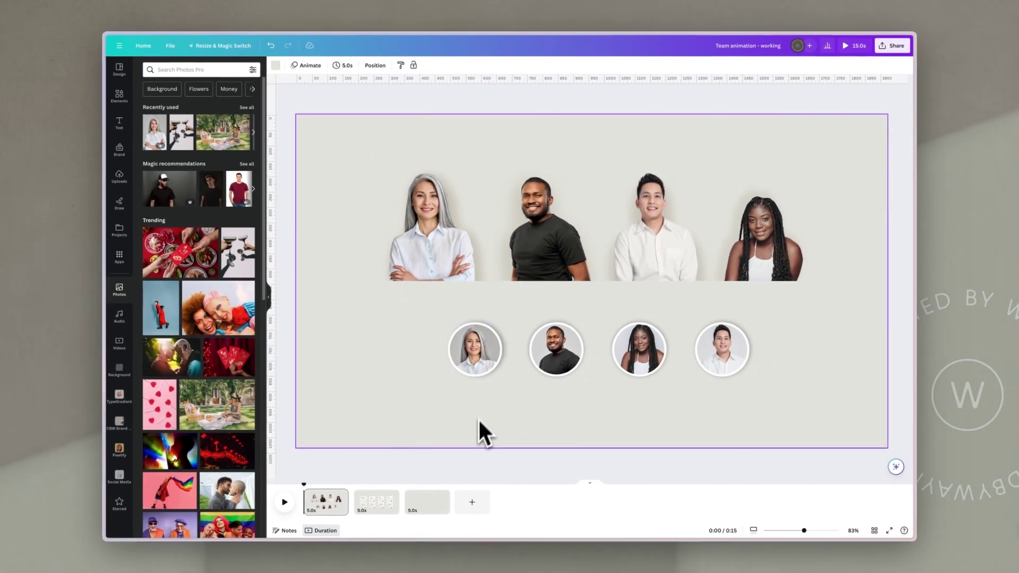
Check the woman's circle portrait and the other three circle portraits in the row.
{"action": "left_click", "coordinate": [476, 346]}
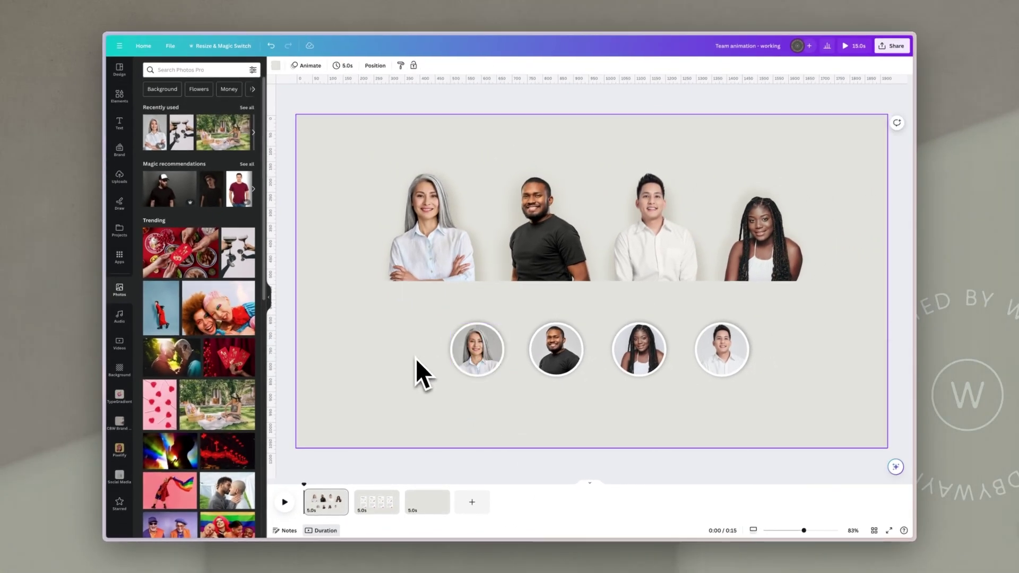
{"action": "left_click_drag", "start_coordinate": [415, 357], "coordinate": [508, 400]}
{"action": "left_click", "coordinate": [571, 361]}
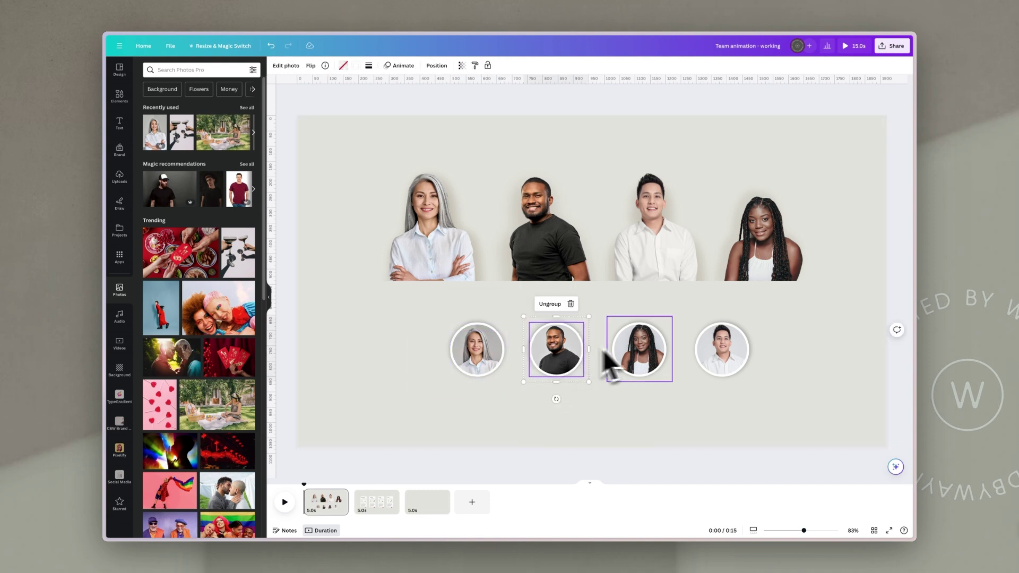
{"action": "left_click", "coordinate": [653, 364]}
{"action": "left_click", "coordinate": [722, 364]}
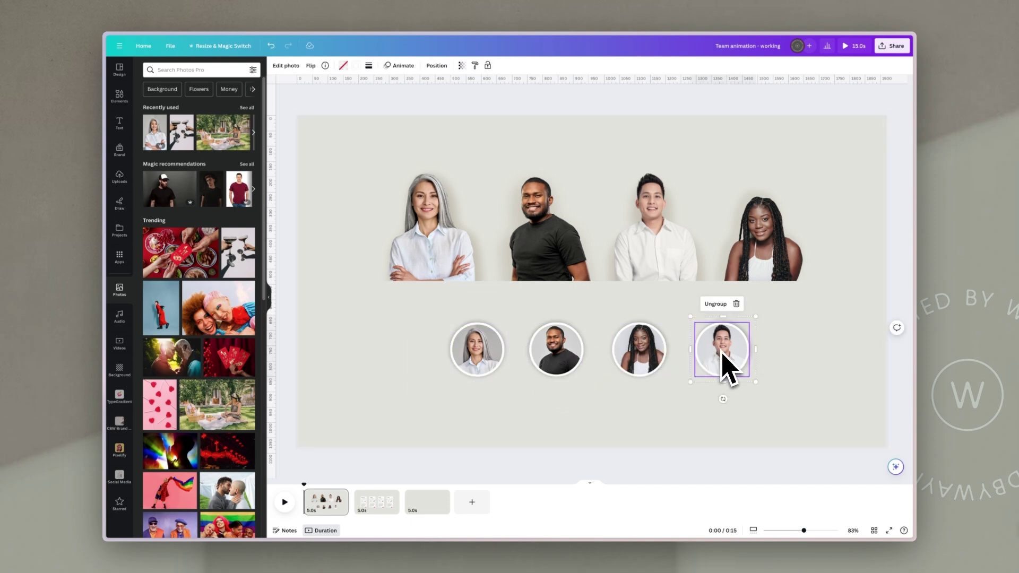
{"action": "left_click", "coordinate": [808, 365]}
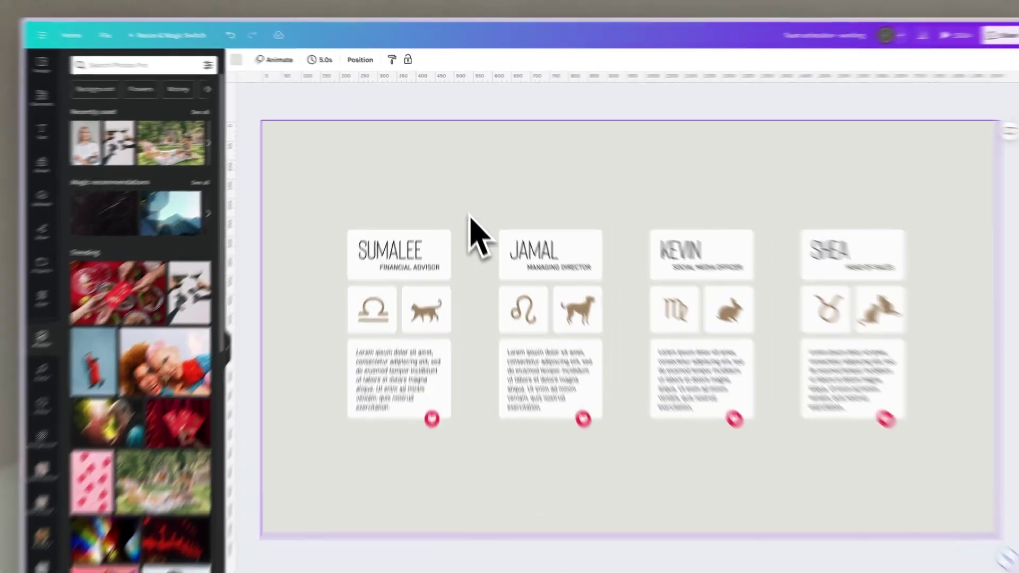
{"action": "left_click", "coordinate": [457, 204]}
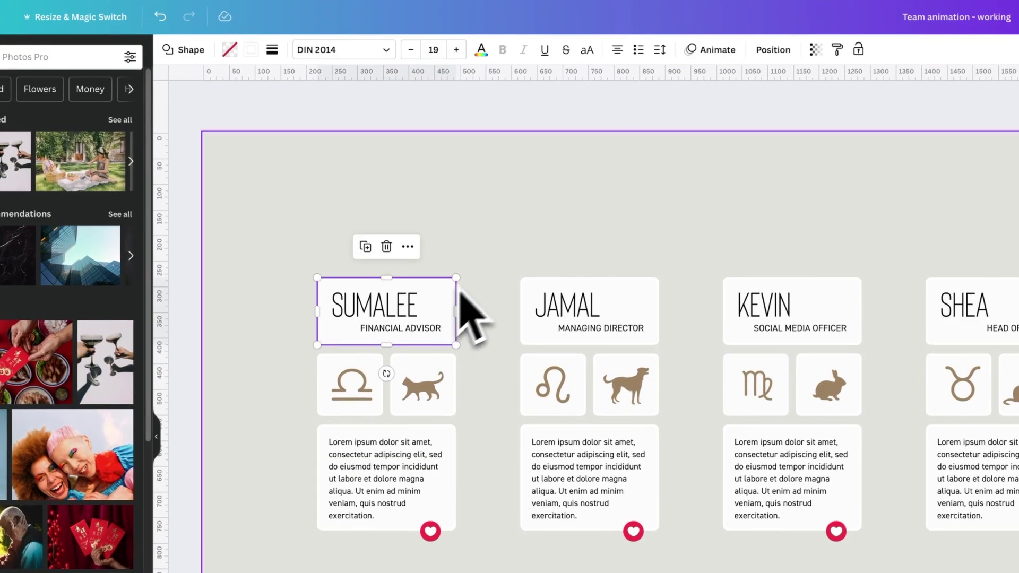
{"action": "left_click_drag", "start_coordinate": [448, 330], "coordinate": [444, 257]}
{"action": "left_click", "coordinate": [512, 229]}
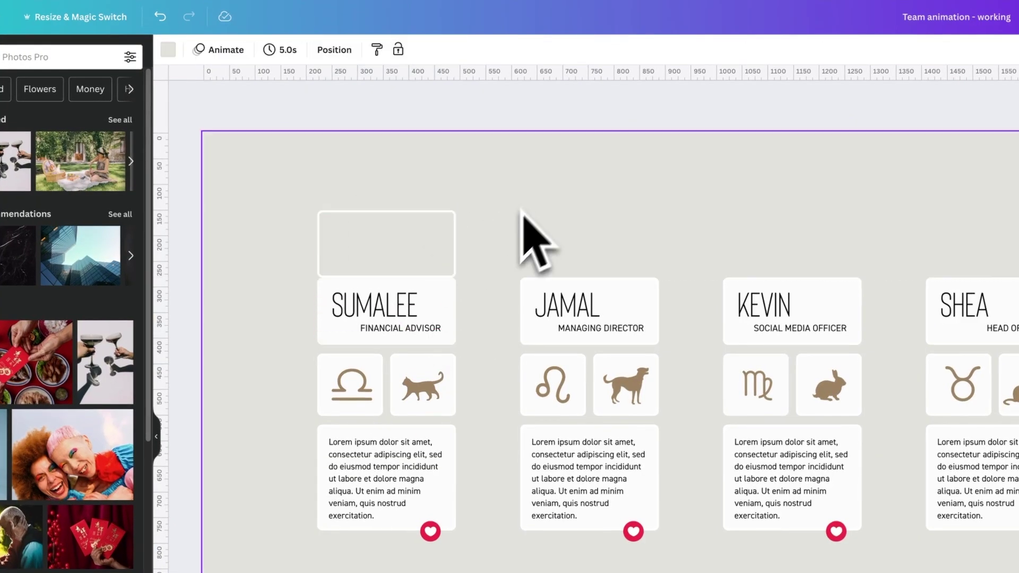
{"action": "left_click", "coordinate": [453, 228]}
{"action": "left_click_drag", "start_coordinate": [451, 234], "coordinate": [455, 291]}
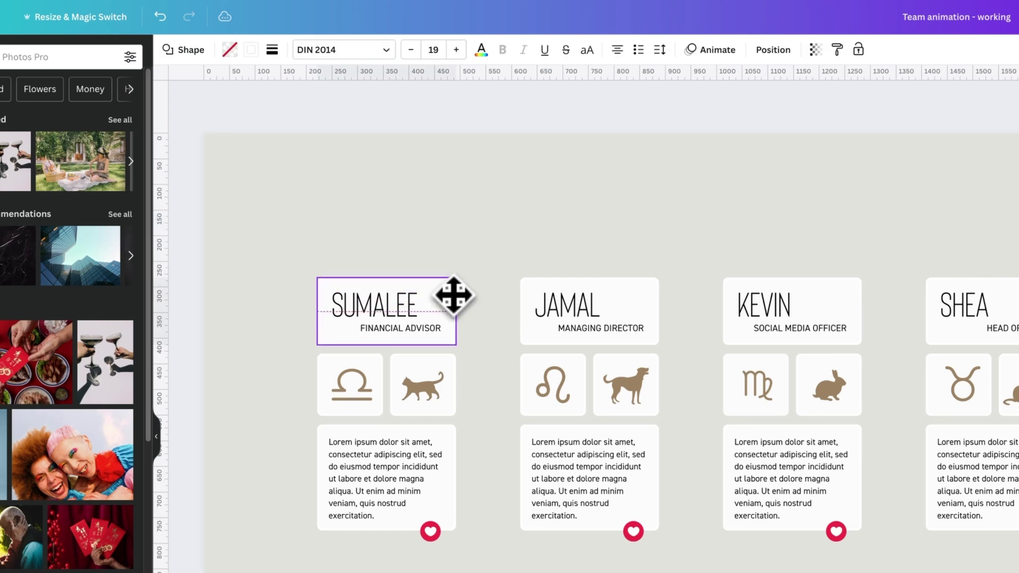
{"action": "left_click", "coordinate": [476, 266]}
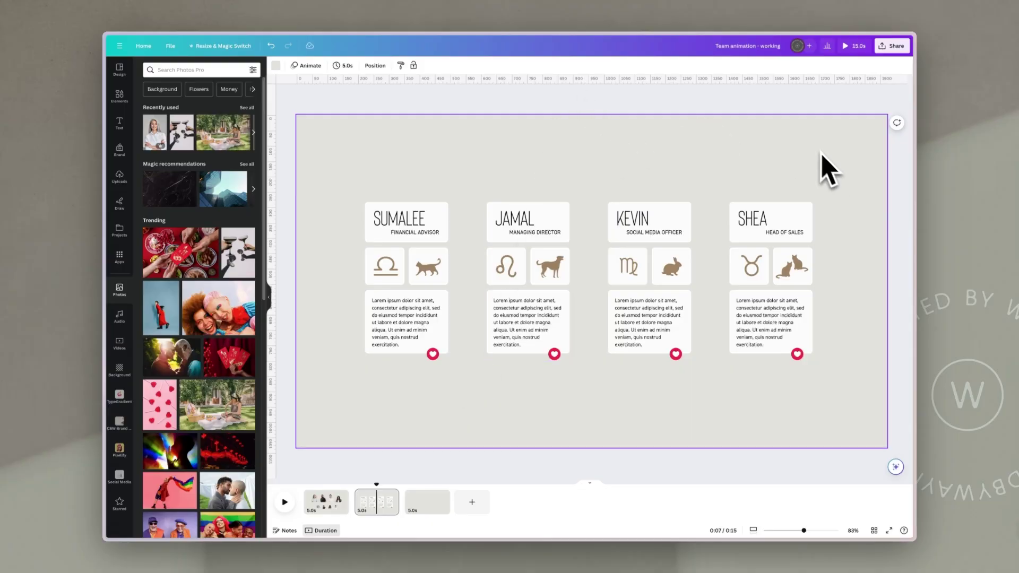
Group the first name card's pieces with Ctrl+G and confirm each card is a single group.
{"action": "left_click_drag", "start_coordinate": [343, 176], "coordinate": [464, 395]}
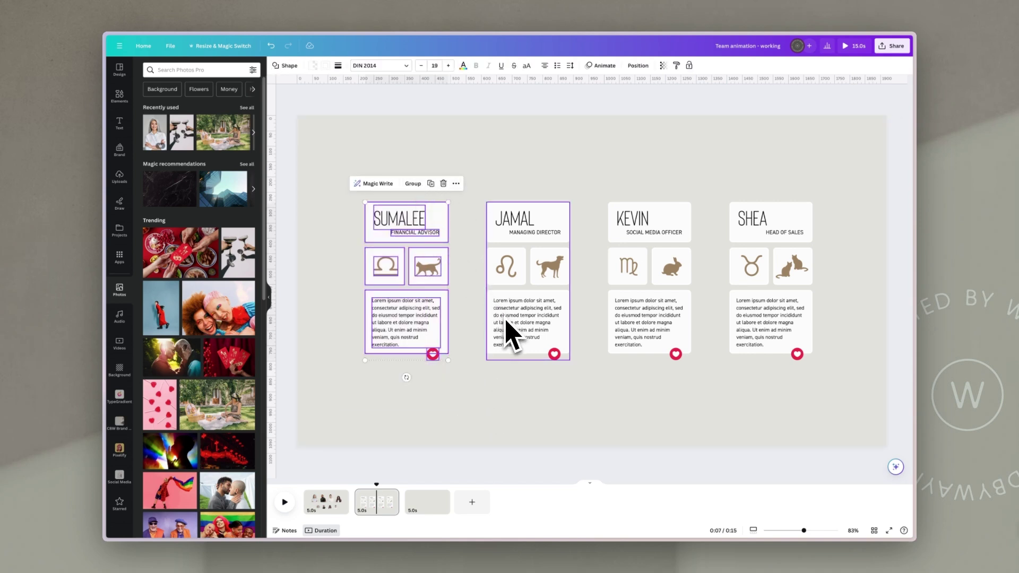
{"action": "key", "text": "ctrl+g"}
{"action": "left_click", "coordinate": [456, 191]}
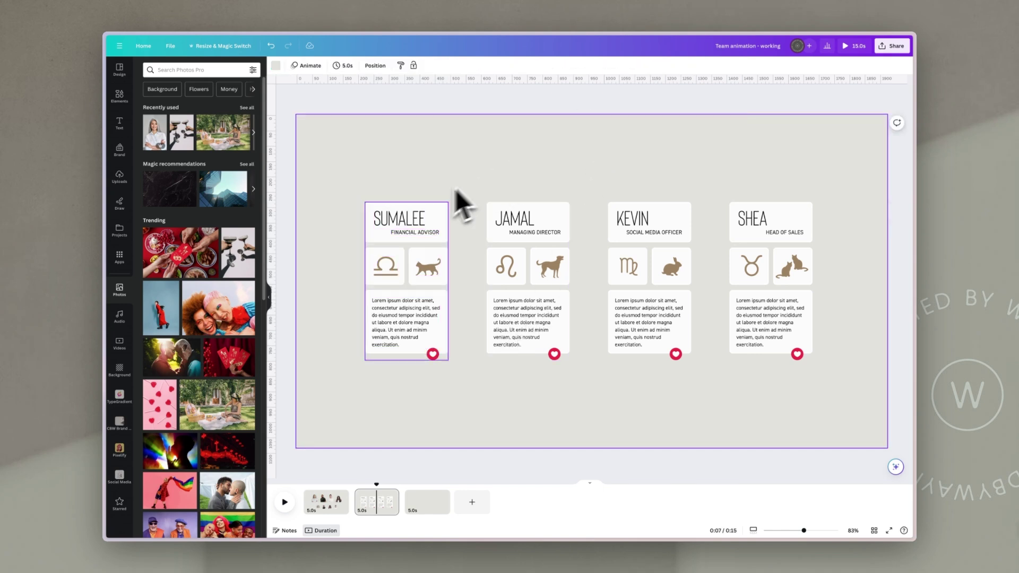
{"action": "left_click", "coordinate": [427, 209]}
{"action": "left_click", "coordinate": [542, 219]}
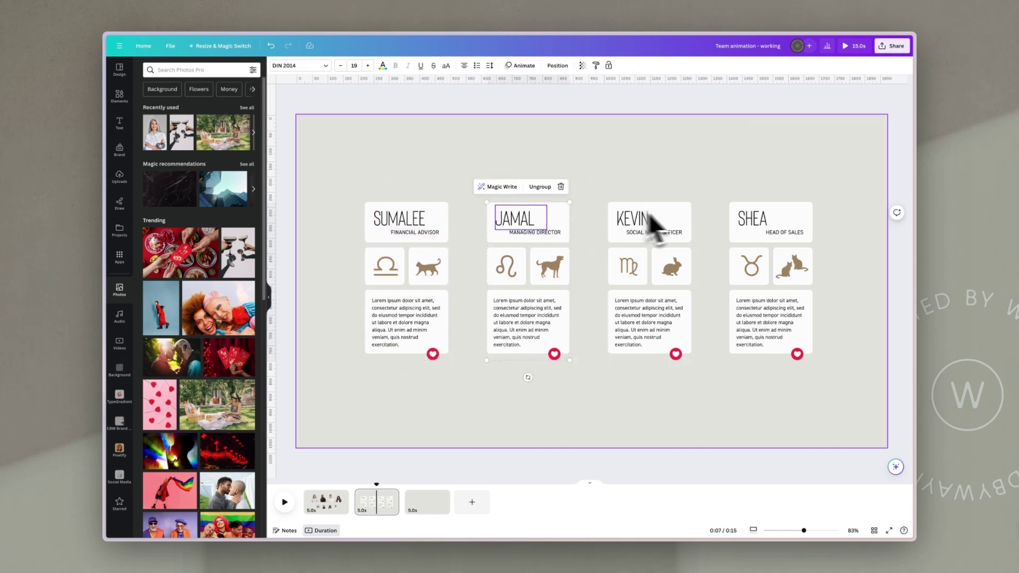
{"action": "left_click", "coordinate": [694, 210]}
{"action": "left_click", "coordinate": [691, 211]}
Move the fourth name card back into line with the other cards.
{"action": "left_click", "coordinate": [765, 205]}
{"action": "left_click", "coordinate": [820, 173]}
{"action": "left_click_drag", "start_coordinate": [793, 209], "coordinate": [808, 232]}
{"action": "left_click", "coordinate": [842, 178]}
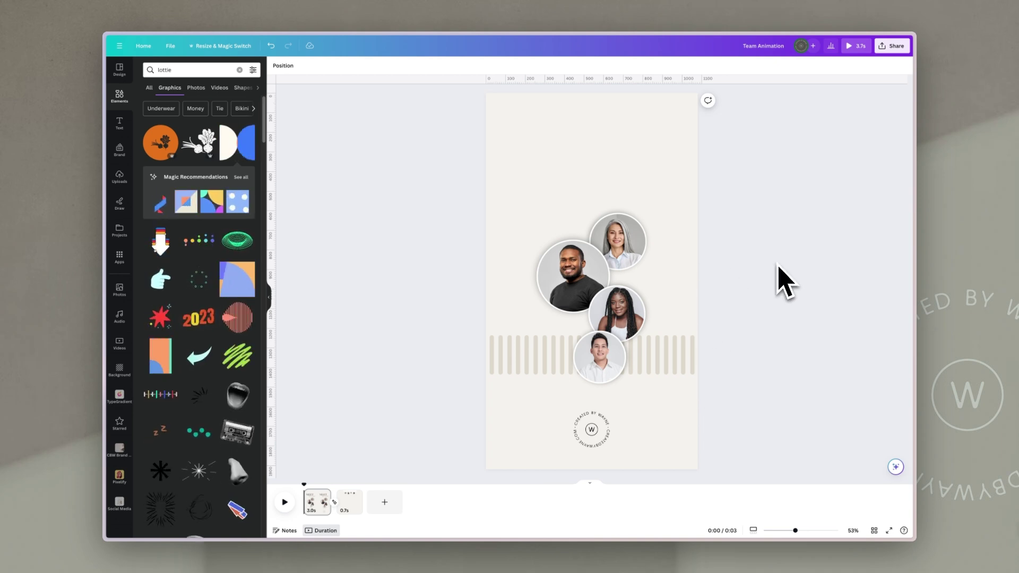
{"action": "left_click", "coordinate": [505, 372]}
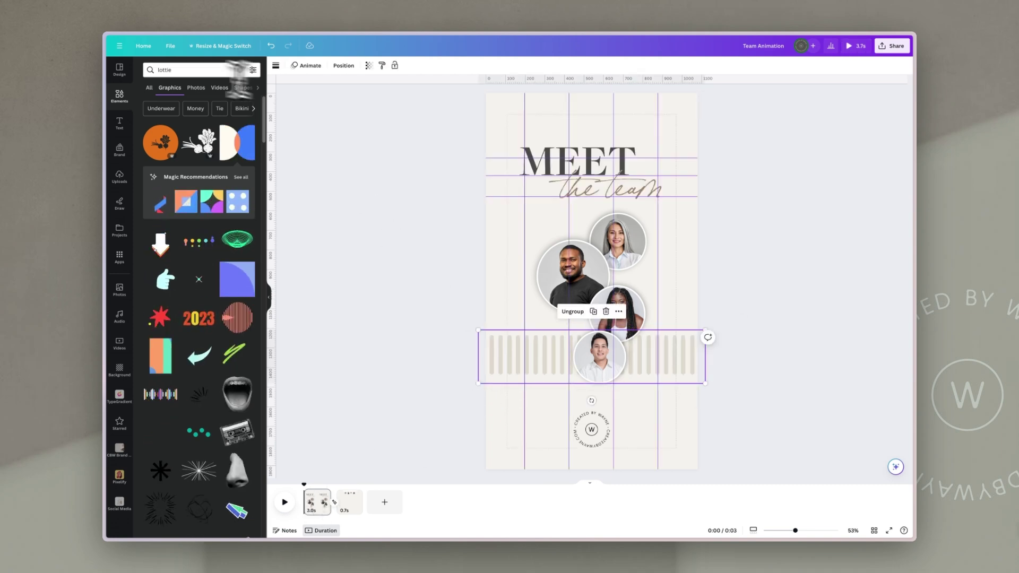
{"action": "left_click", "coordinate": [178, 69]}
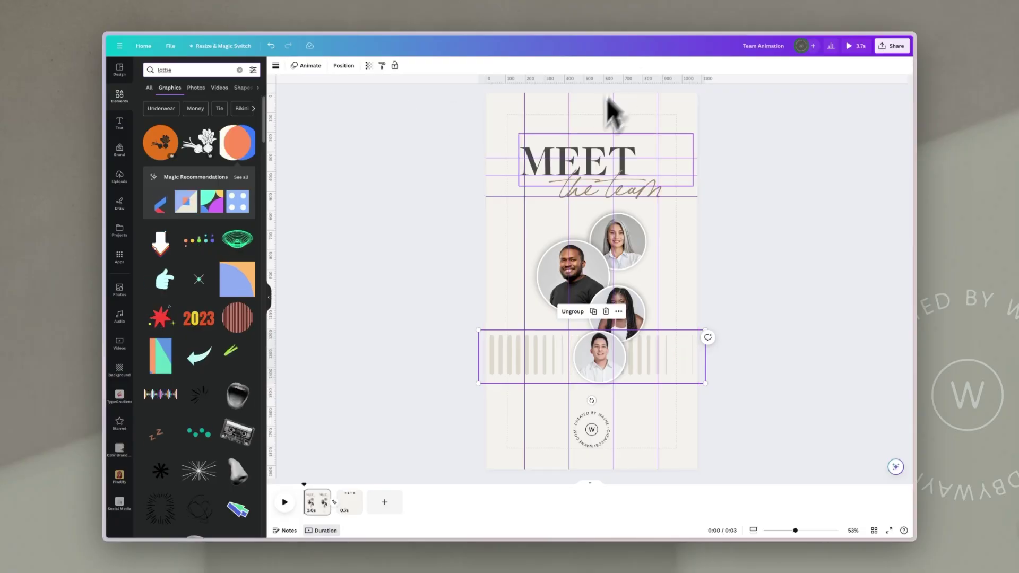
Inspect the MEET Typewriter and 'the team' Wipe animations, then play slide 1 to preview.
{"action": "left_click", "coordinate": [604, 153]}
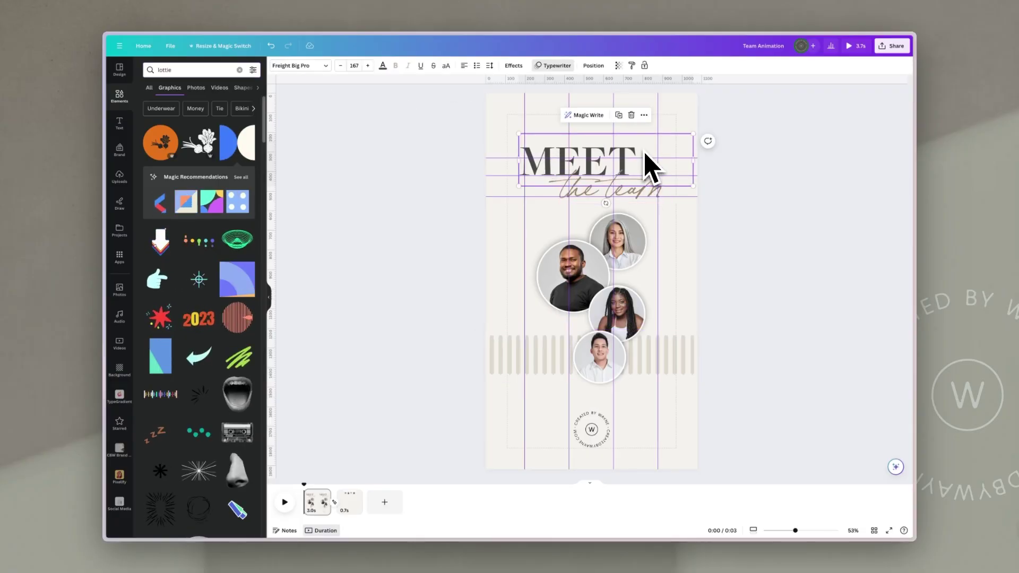
{"action": "left_click", "coordinate": [659, 196]}
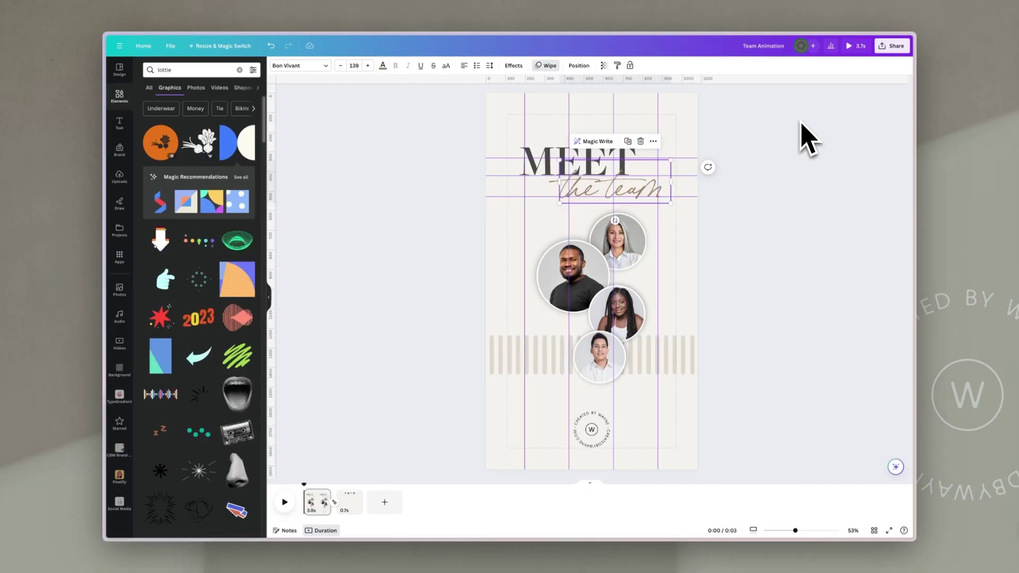
{"action": "left_click", "coordinate": [307, 486]}
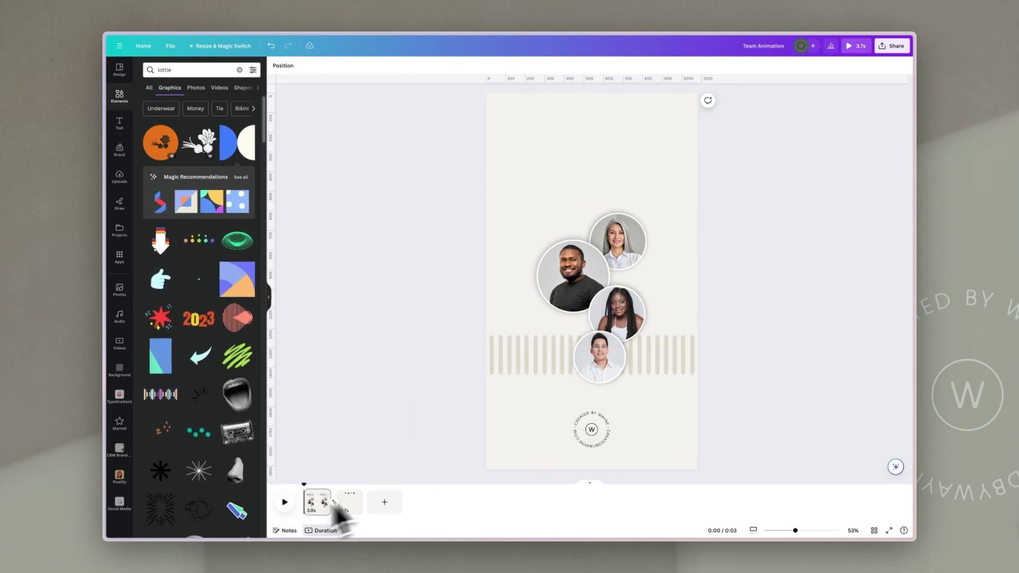
{"action": "left_click", "coordinate": [286, 502]}
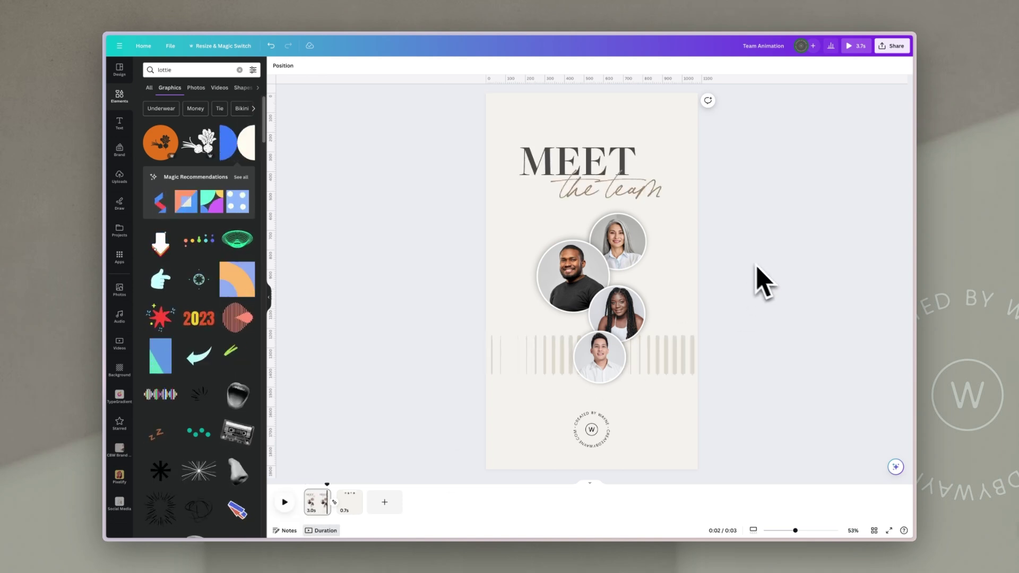
Go to the second slide and inspect the white bar across its top.
{"action": "left_click", "coordinate": [351, 507]}
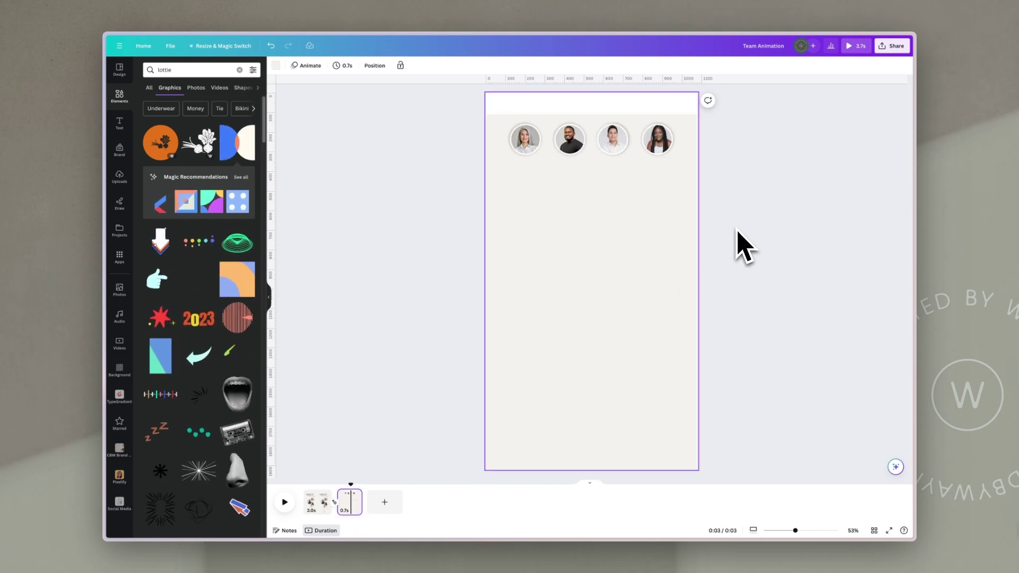
{"action": "left_click", "coordinate": [671, 96]}
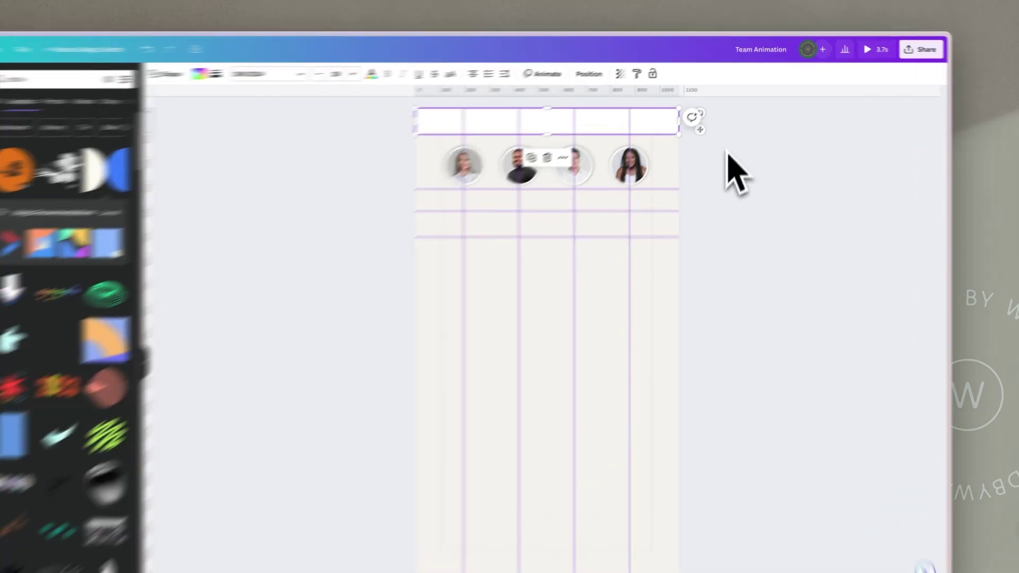
{"action": "left_click", "coordinate": [737, 136]}
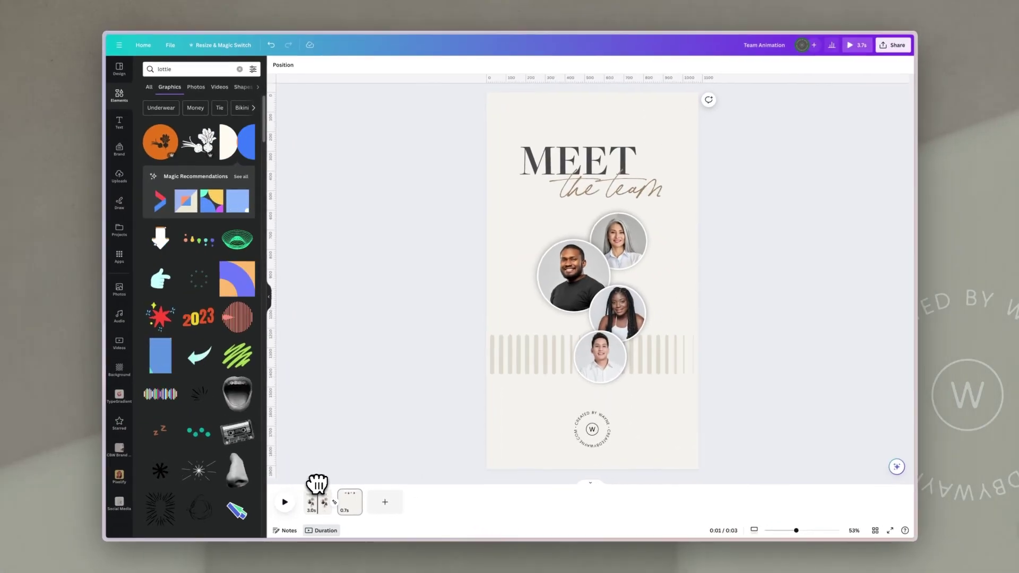
Scrub across the slide boundary to preview the transition, then adjust a horizontal guide.
{"action": "left_click_drag", "start_coordinate": [318, 484], "coordinate": [348, 484]}
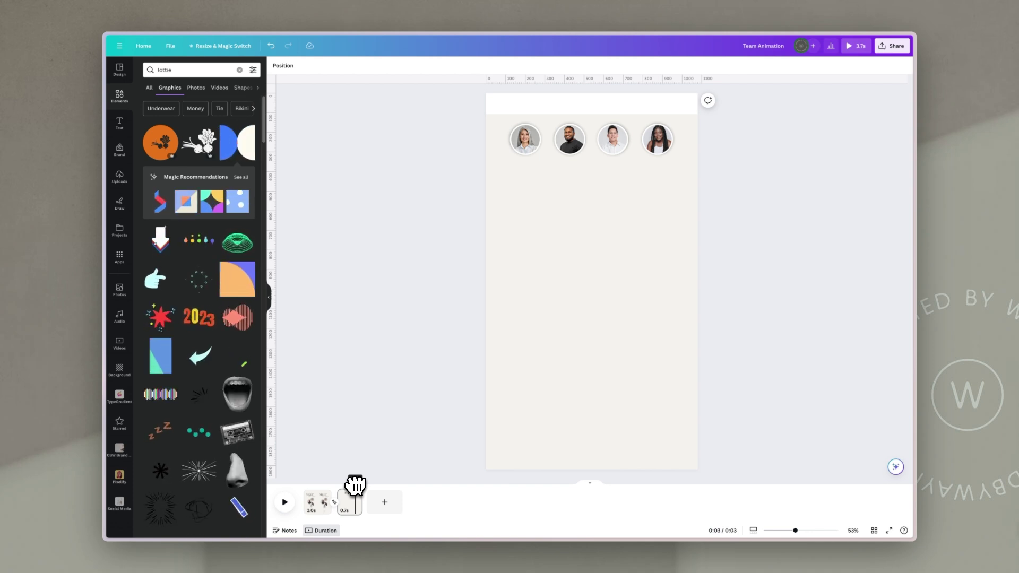
{"action": "left_click", "coordinate": [594, 354]}
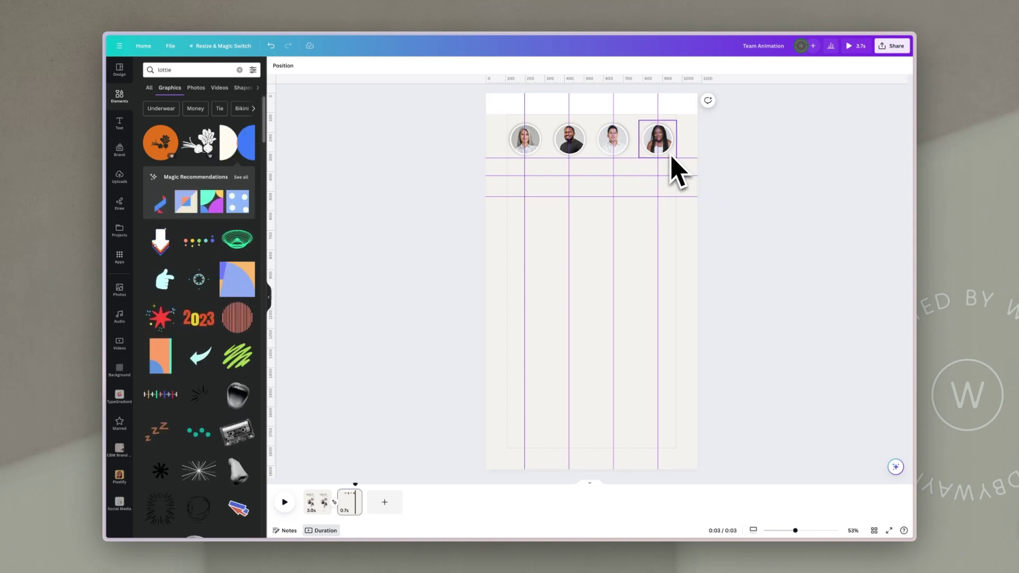
{"action": "mouse_move", "coordinate": [500, 159]}
{"action": "left_mouse_down"}
{"action": "mouse_move", "coordinate": [488, 160]}
{"action": "mouse_move", "coordinate": [513, 175]}
{"action": "left_mouse_up"}
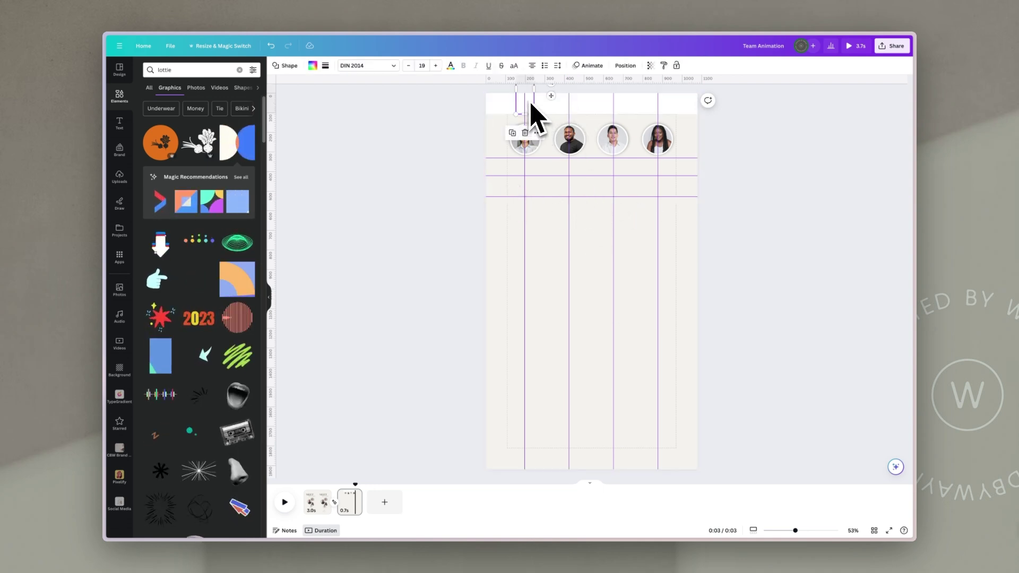
Try moving the small white rectangle down the slide, then return it to the top.
{"action": "left_click_drag", "start_coordinate": [530, 102], "coordinate": [524, 253]}
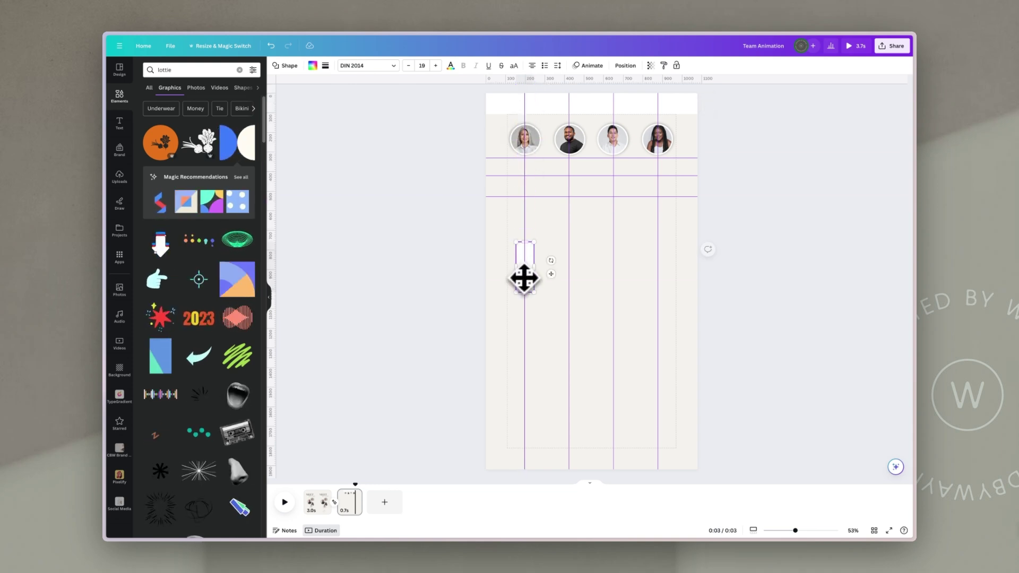
{"action": "left_click", "coordinate": [558, 234]}
{"action": "left_click", "coordinate": [528, 277]}
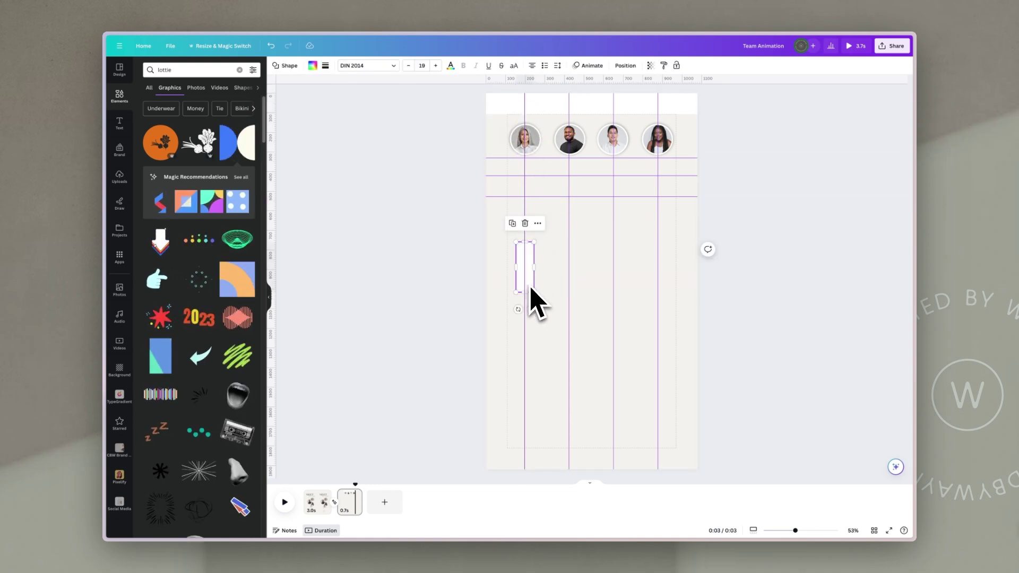
{"action": "left_click_drag", "start_coordinate": [530, 287], "coordinate": [535, 116]}
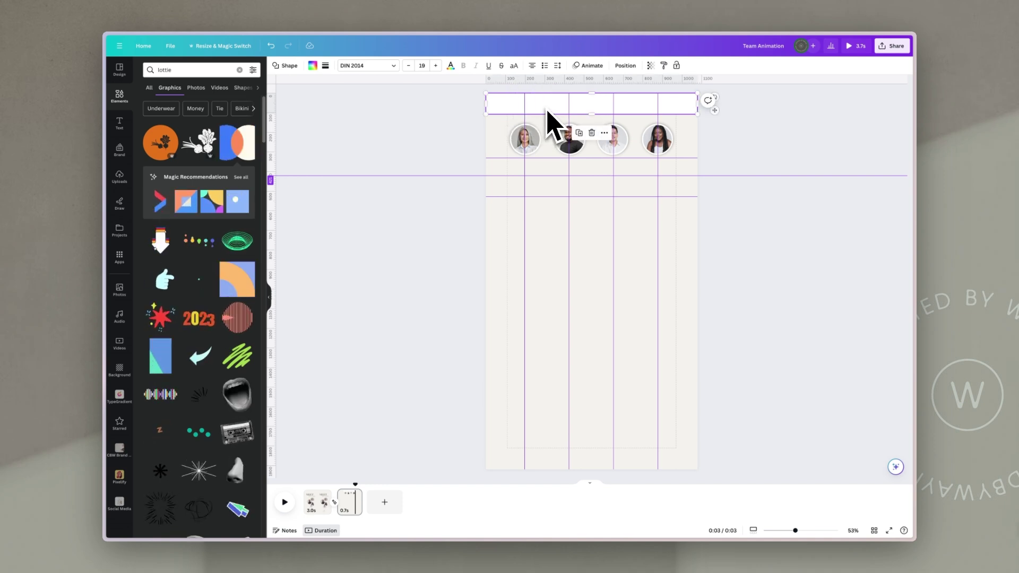
Duplicate the slide with Ctrl+D and drag the small white shape over the first portrait.
{"action": "left_click", "coordinate": [351, 504]}
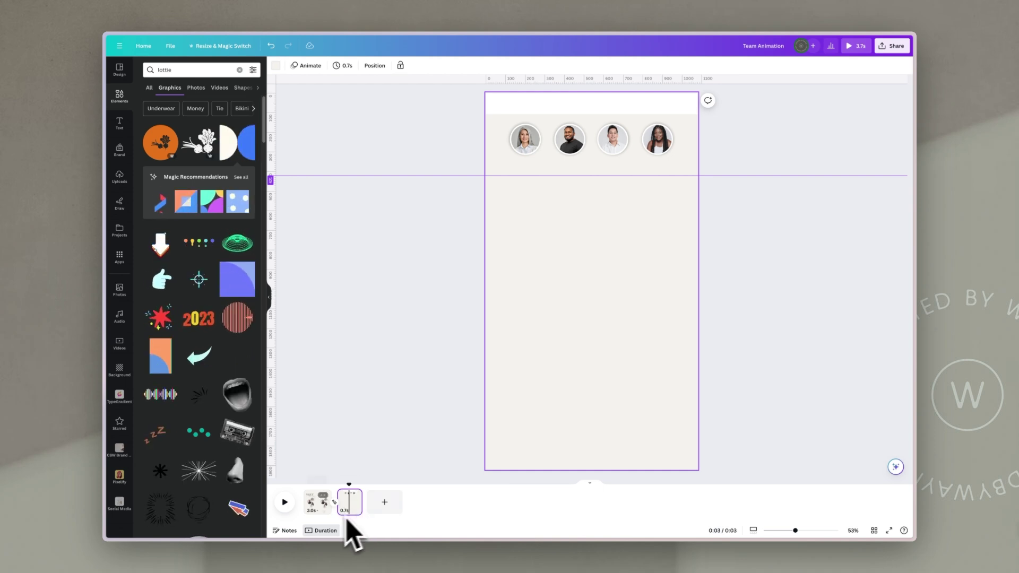
{"action": "key", "text": "ctrl+d"}
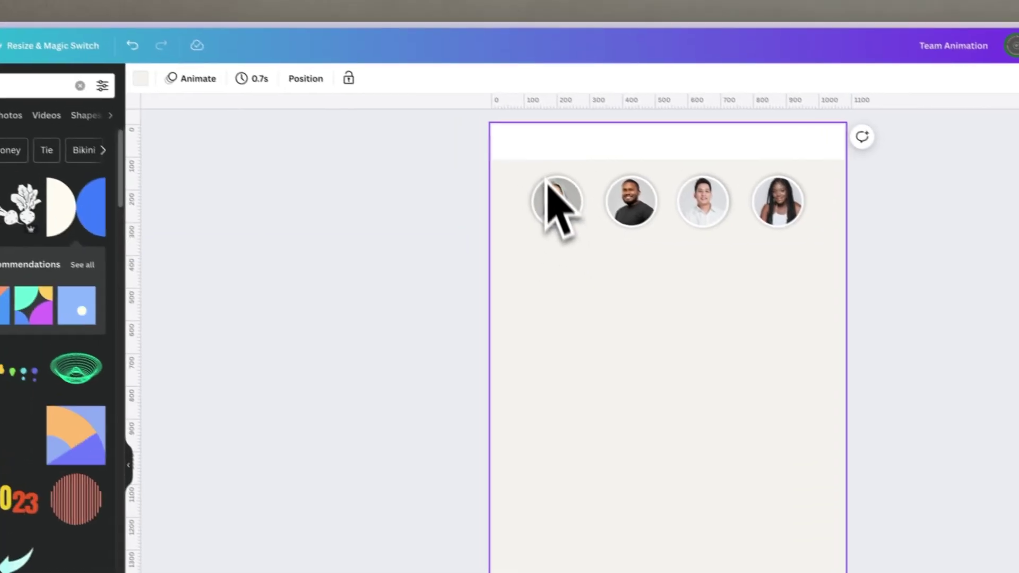
{"action": "left_click", "coordinate": [563, 150]}
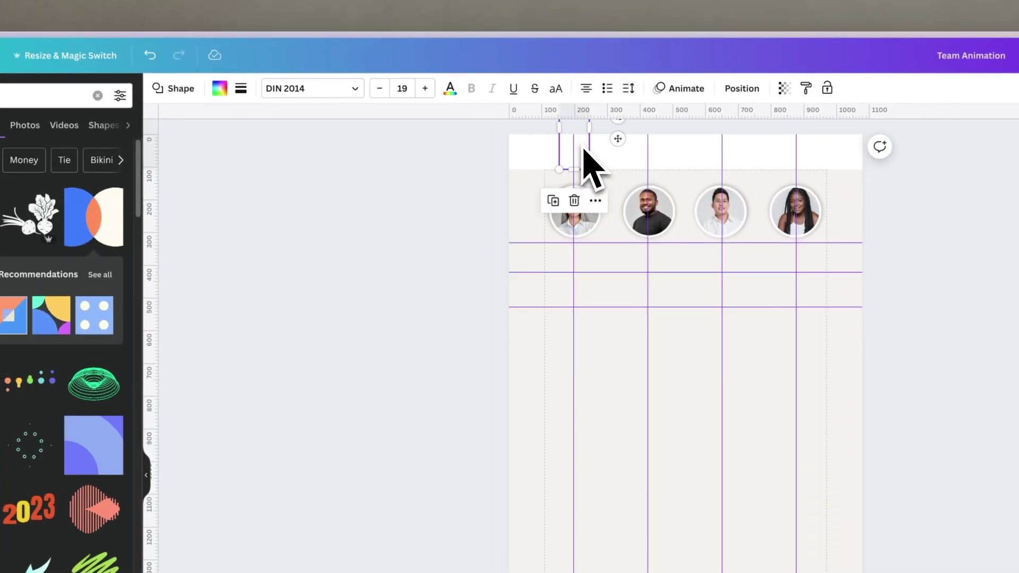
{"action": "left_click_drag", "start_coordinate": [584, 154], "coordinate": [583, 202]}
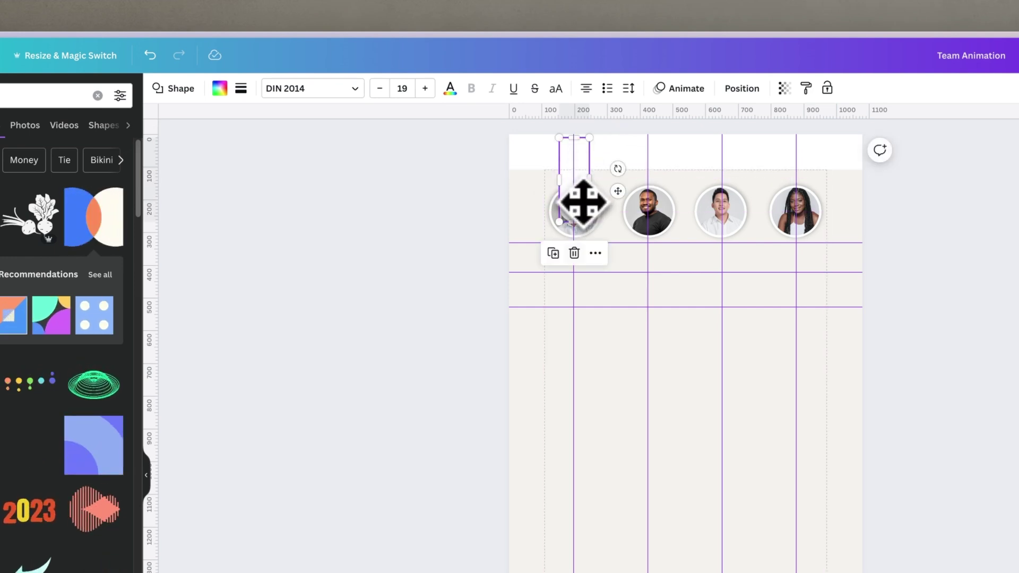
Enlarge the first portrait circle and drag the white bar's layer below the photos.
{"action": "left_click", "coordinate": [596, 239]}
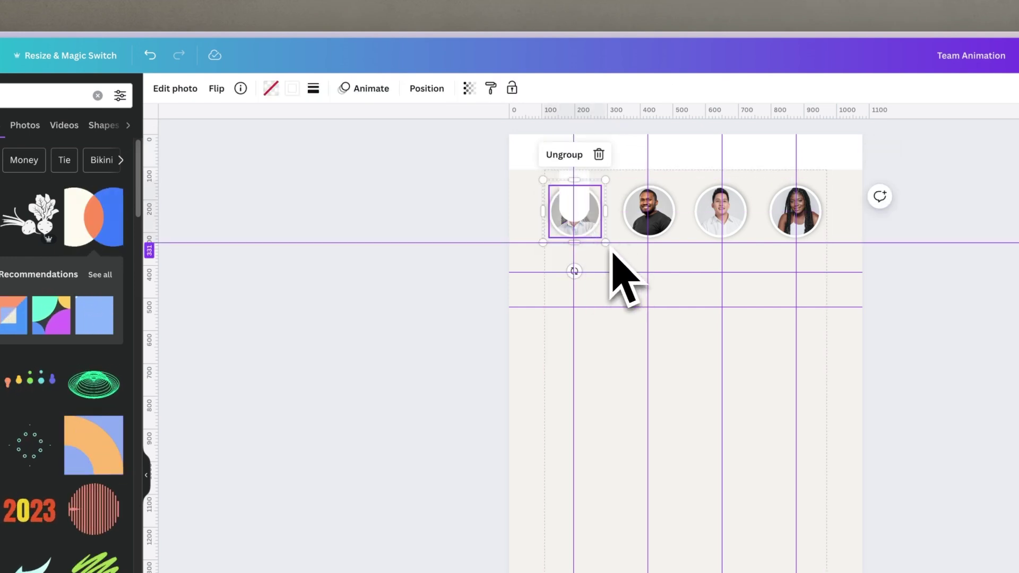
{"action": "mouse_move", "coordinate": [606, 237]}
{"action": "left_mouse_down"}
{"action": "mouse_move", "coordinate": [639, 280]}
{"action": "mouse_move", "coordinate": [596, 240]}
{"action": "left_mouse_up"}
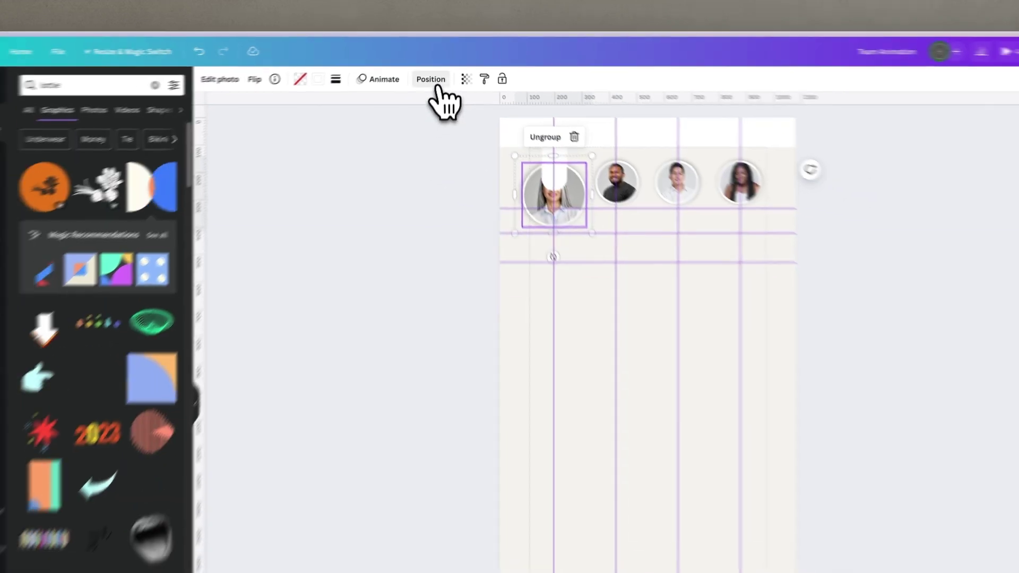
{"action": "left_click", "coordinate": [438, 88]}
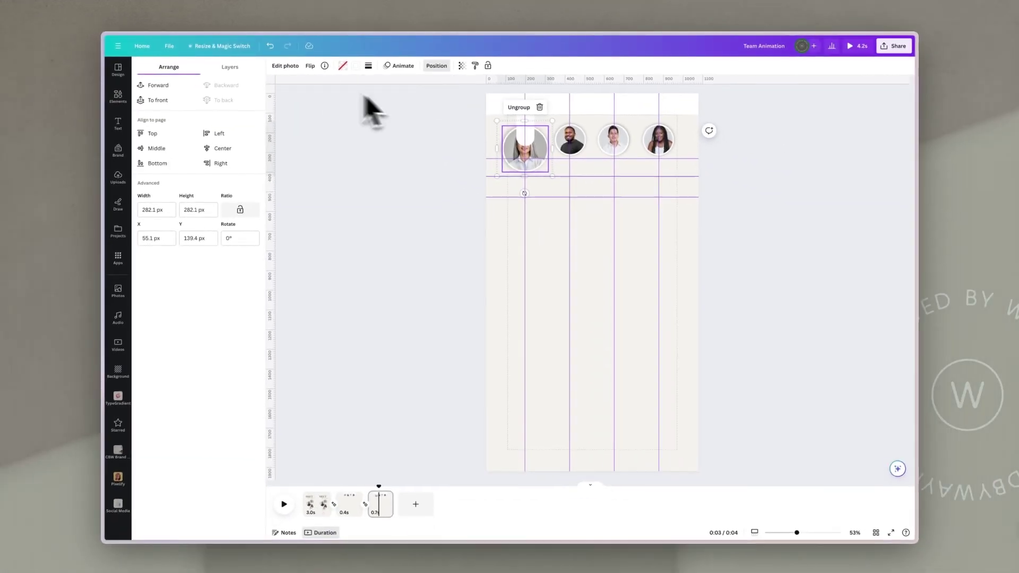
{"action": "left_click", "coordinate": [151, 83]}
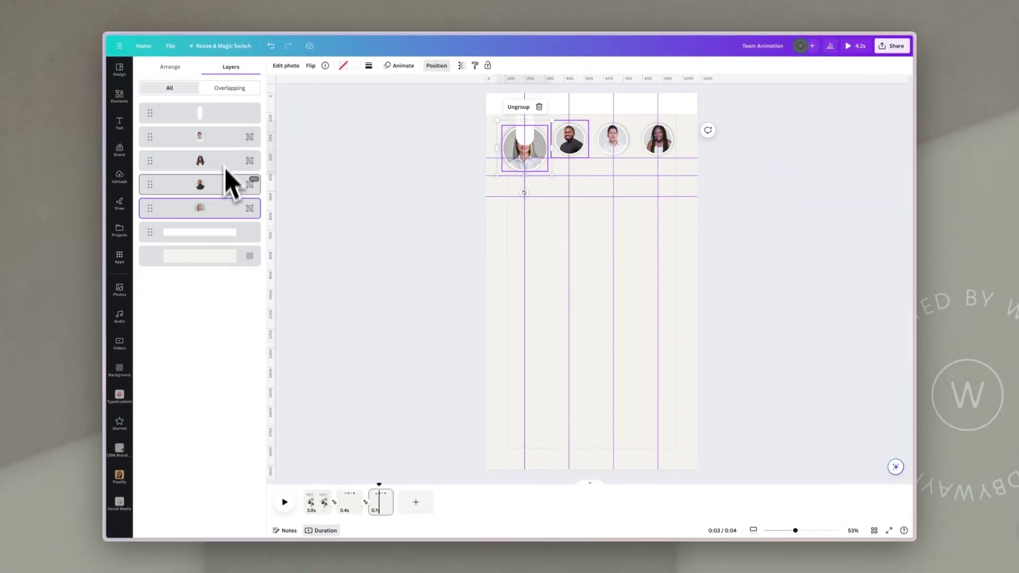
{"action": "left_click_drag", "start_coordinate": [239, 113], "coordinate": [221, 210]}
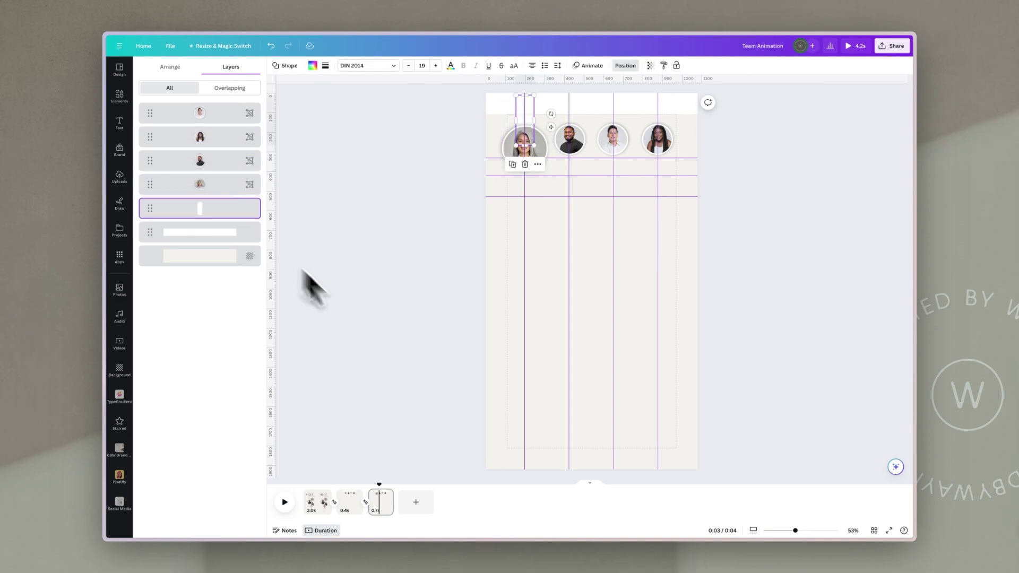
{"action": "left_click", "coordinate": [420, 308]}
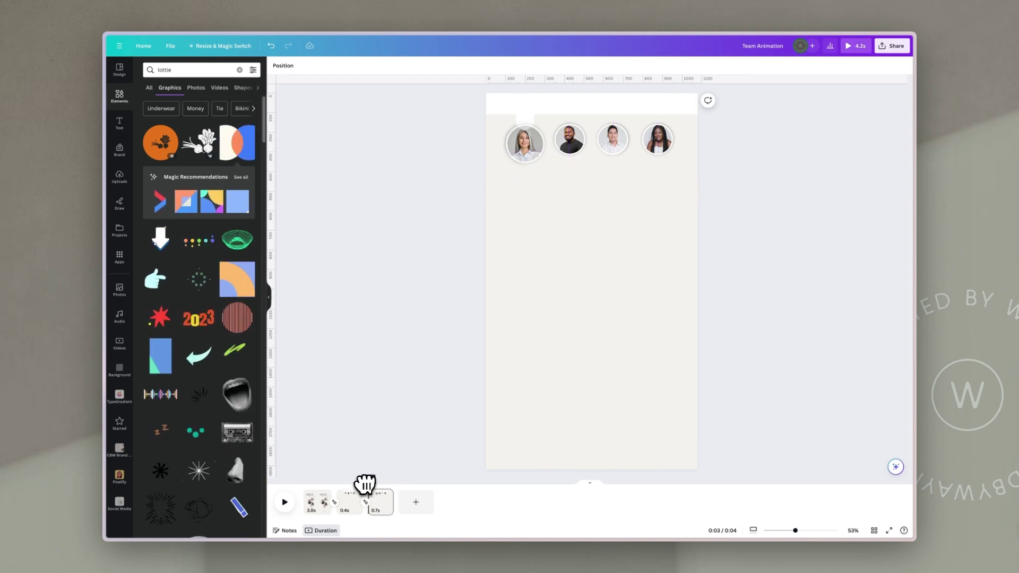
Scrub the timeline playhead to preview the slides animating into each other.
{"action": "left_click_drag", "start_coordinate": [358, 483], "coordinate": [417, 509]}
Switch to the 'Team animation - working' design and go to its first slide.
{"action": "mouse_move", "coordinate": [109, 324]}
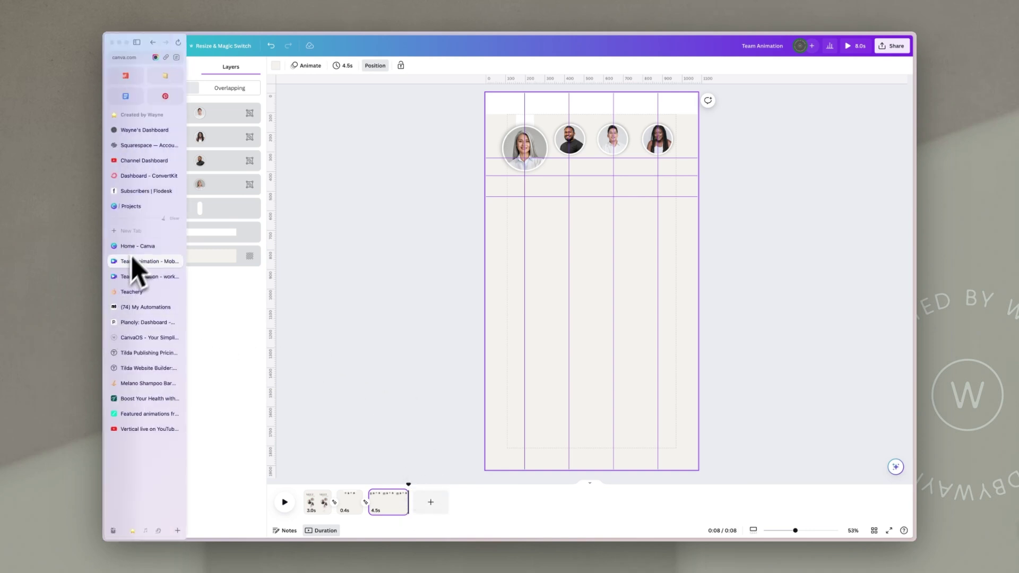
{"action": "left_click", "coordinate": [146, 276]}
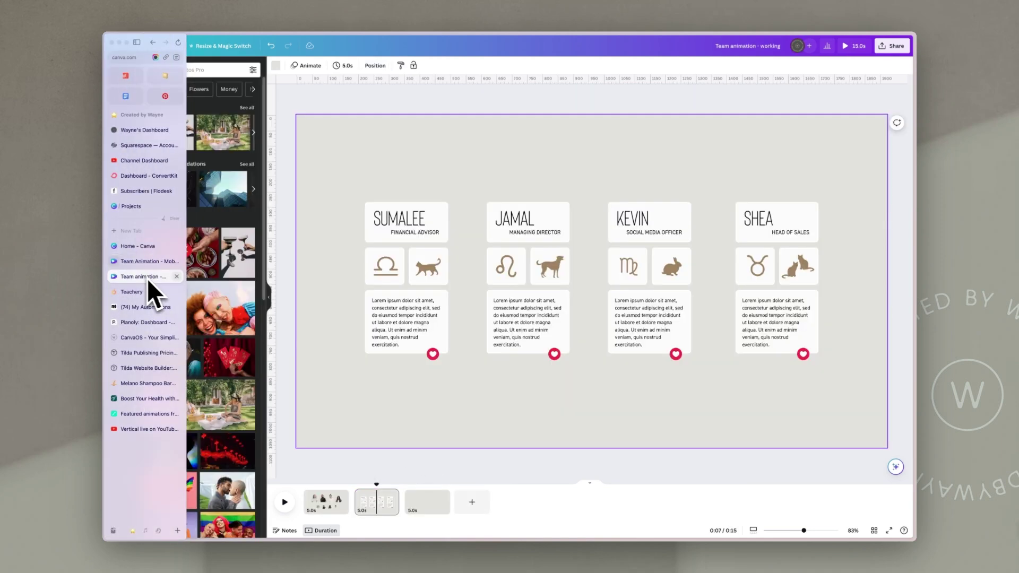
{"action": "left_click", "coordinate": [335, 508]}
Paste the grey-haired woman's large photo and resize it to fill the page bottom.
{"action": "left_click", "coordinate": [408, 225]}
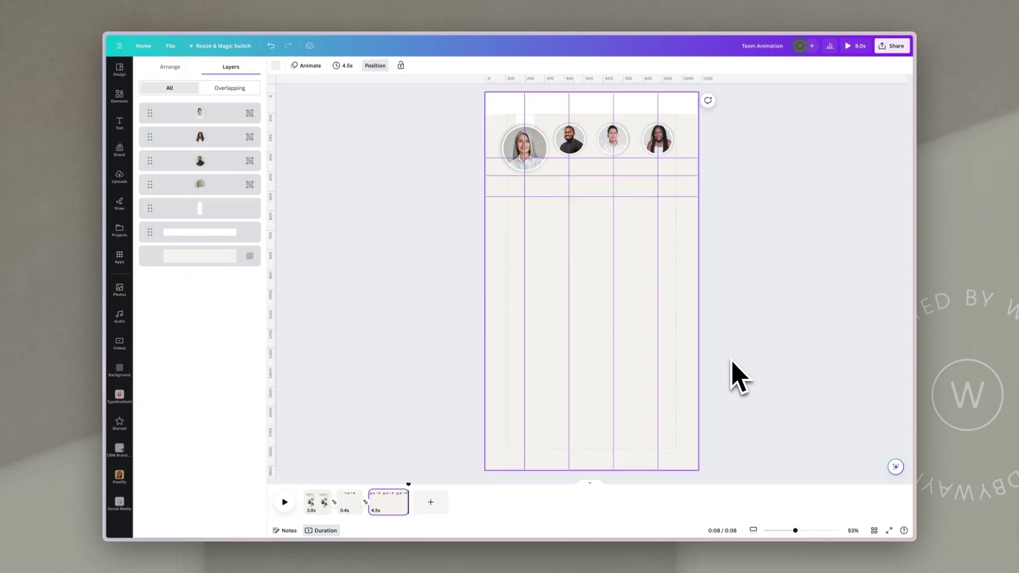
{"action": "key", "text": "ctrl+v"}
{"action": "left_click_drag", "start_coordinate": [522, 211], "coordinate": [437, 393]}
{"action": "left_click_drag", "start_coordinate": [531, 237], "coordinate": [554, 361]}
{"action": "left_click_drag", "start_coordinate": [637, 230], "coordinate": [759, 117]}
{"action": "left_click_drag", "start_coordinate": [607, 343], "coordinate": [563, 349]}
{"action": "key", "text": "ctrl+z"}
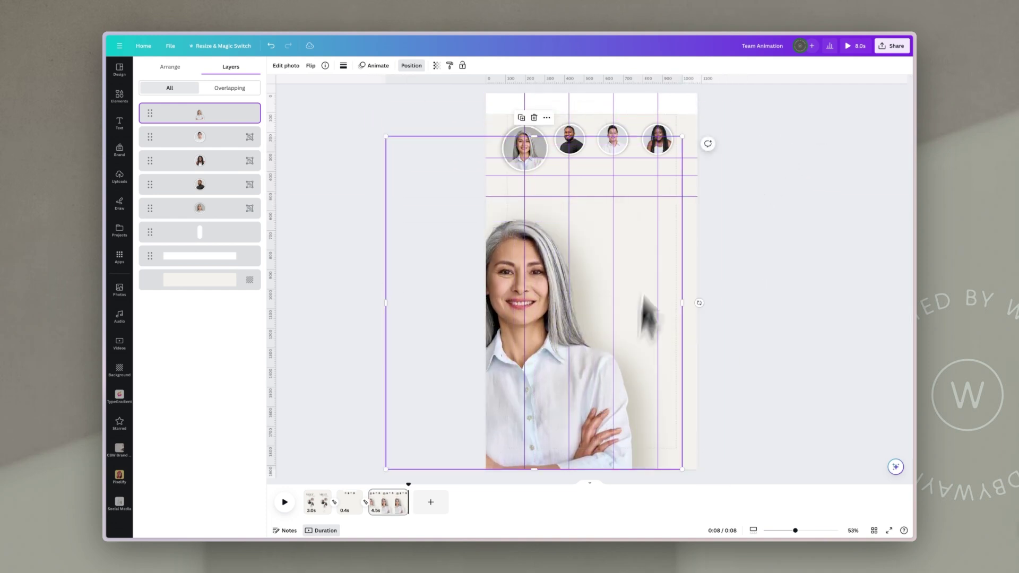
{"action": "left_click_drag", "start_coordinate": [682, 137], "coordinate": [688, 129]}
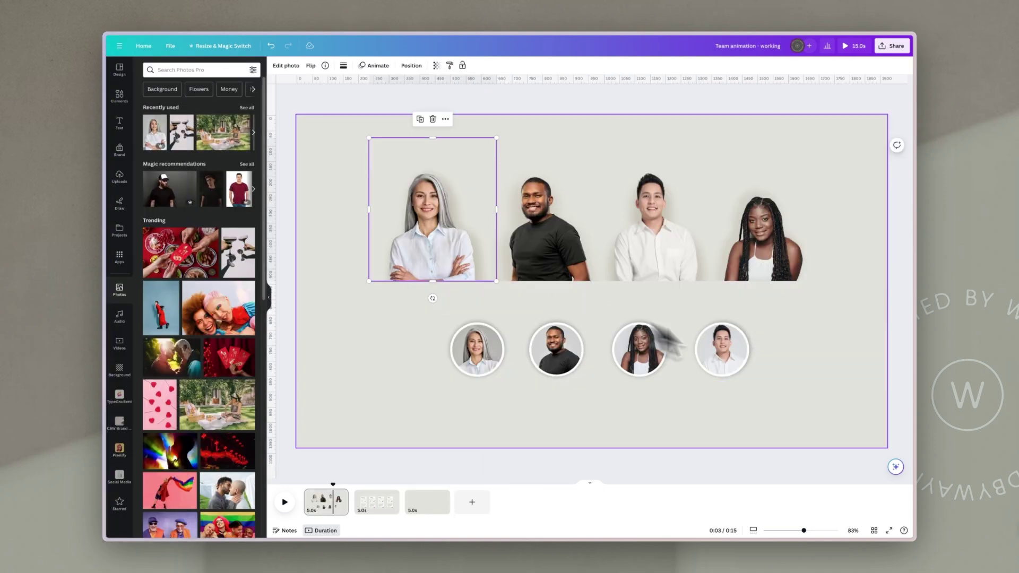
Copy the woman's Financial Advisor card from the cards page and paste it, enlarged, beside her photo.
{"action": "left_click", "coordinate": [379, 507]}
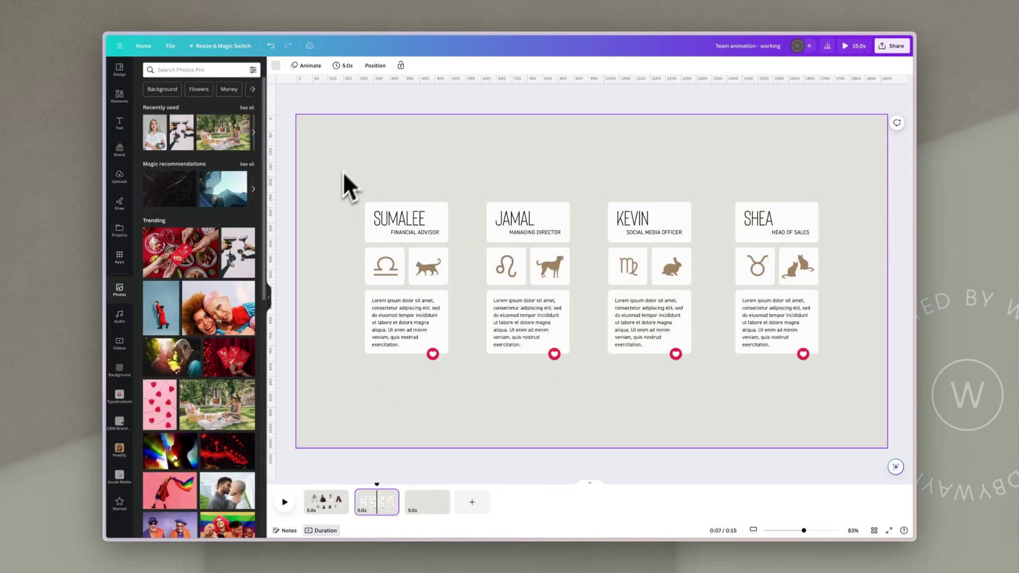
{"action": "left_click_drag", "start_coordinate": [348, 267], "coordinate": [465, 420]}
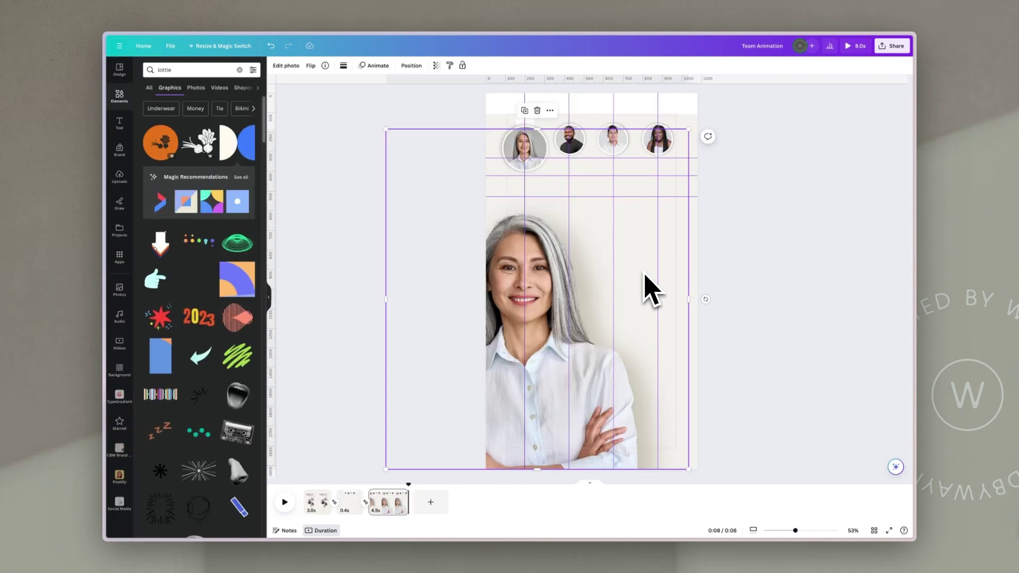
{"action": "key", "text": "ctrl+v"}
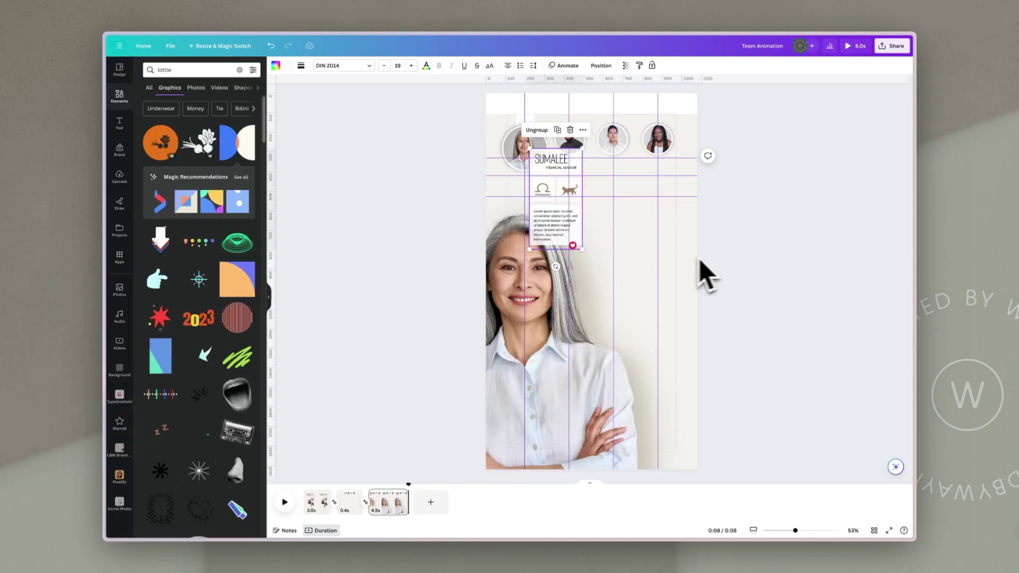
{"action": "left_click_drag", "start_coordinate": [571, 233], "coordinate": [678, 364]}
{"action": "left_click_drag", "start_coordinate": [648, 269], "coordinate": [646, 296]}
{"action": "left_click", "coordinate": [792, 271]}
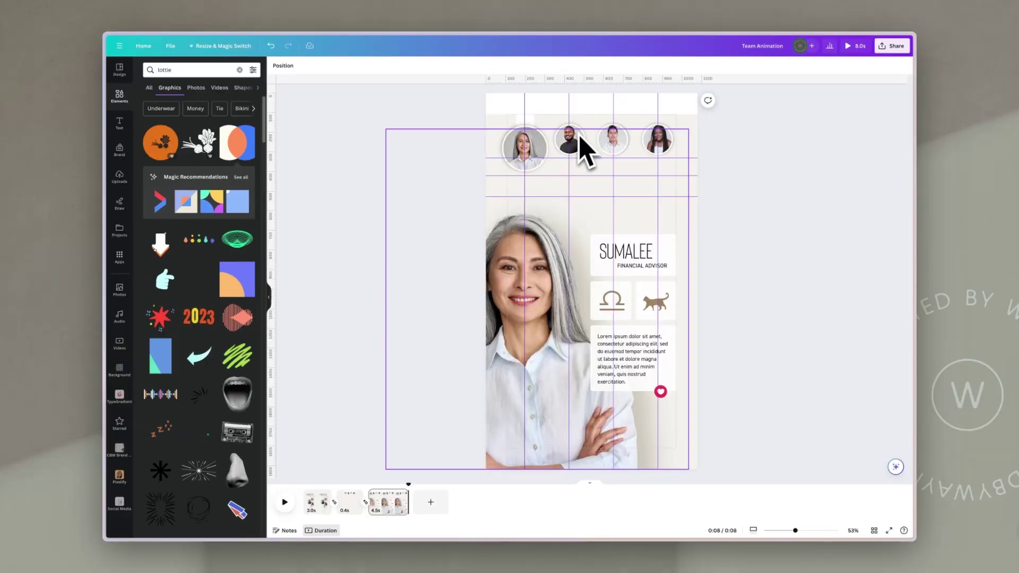
Duplicate the portrait page and delete the large photo and info card from the copy.
{"action": "left_click", "coordinate": [387, 507]}
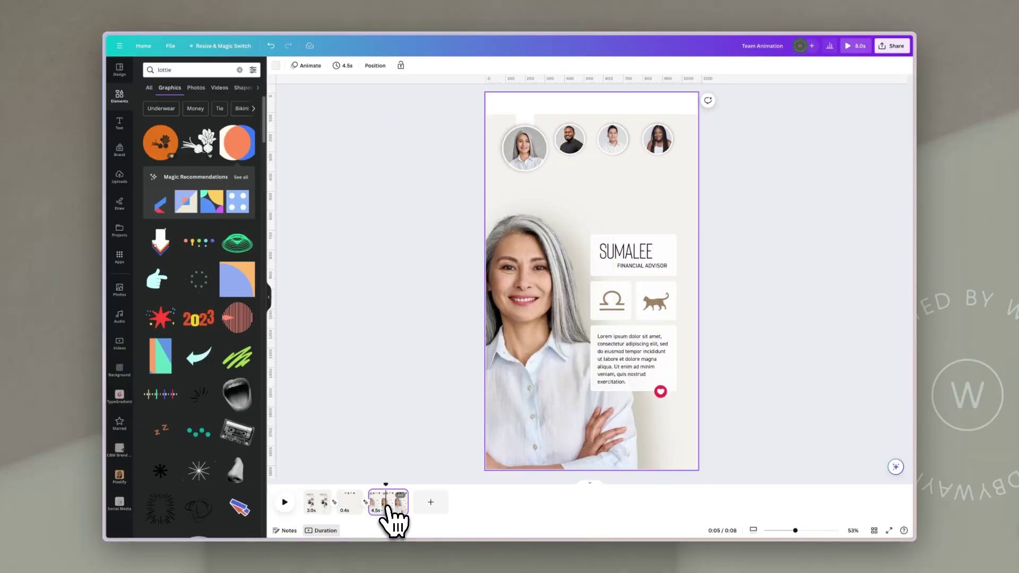
{"action": "key", "text": "ctrl+d"}
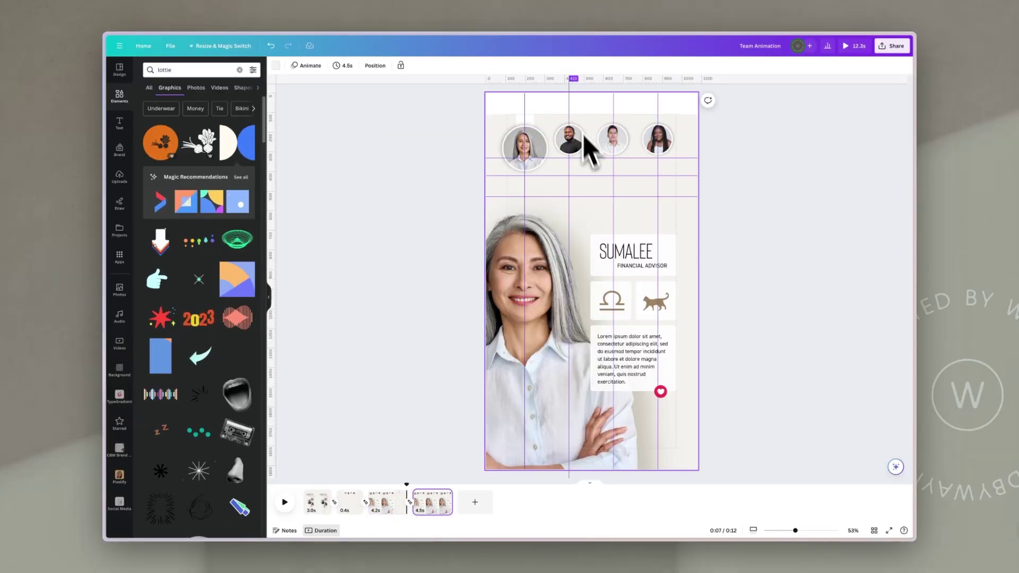
{"action": "left_click", "coordinate": [540, 268]}
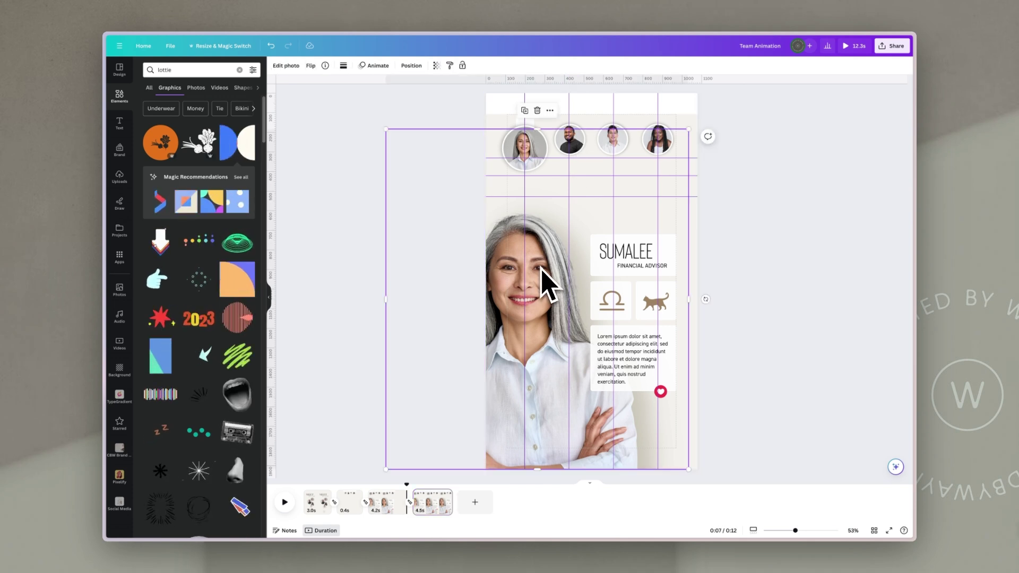
{"action": "key", "text": "Delete"}
{"action": "left_click", "coordinate": [671, 238]}
{"action": "key", "text": "Delete"}
Shrink the first portrait circle, move the tab above the second, and enlarge the second circle.
{"action": "left_click", "coordinate": [543, 155]}
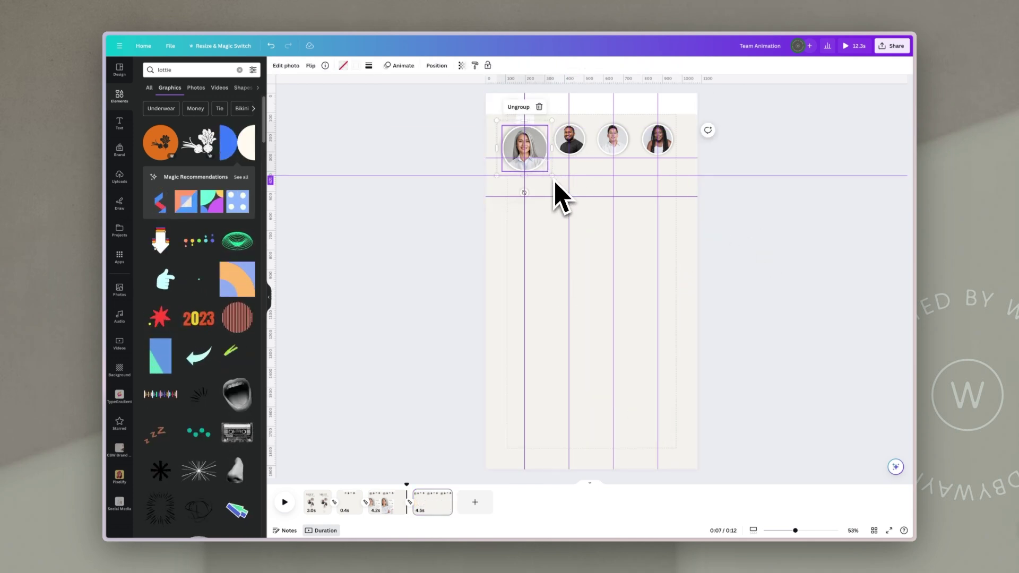
{"action": "left_click_drag", "start_coordinate": [550, 173], "coordinate": [523, 135]}
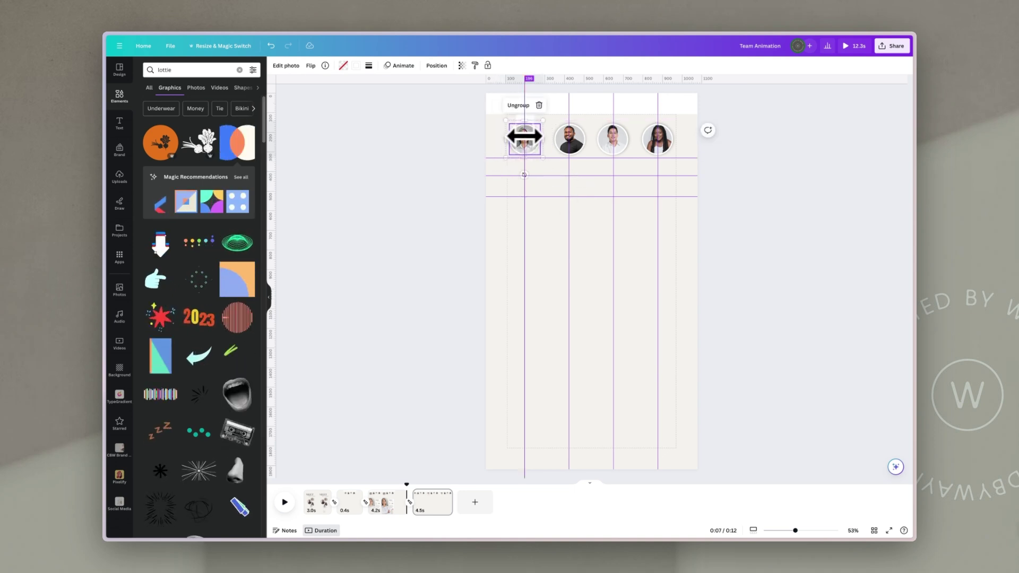
{"action": "left_click", "coordinate": [443, 106]}
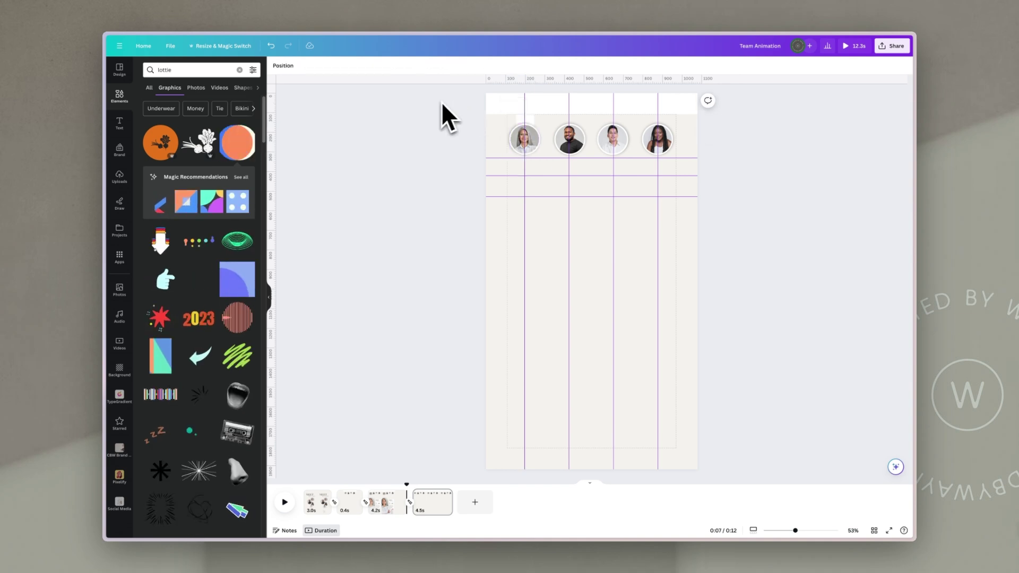
{"action": "left_click", "coordinate": [533, 120]}
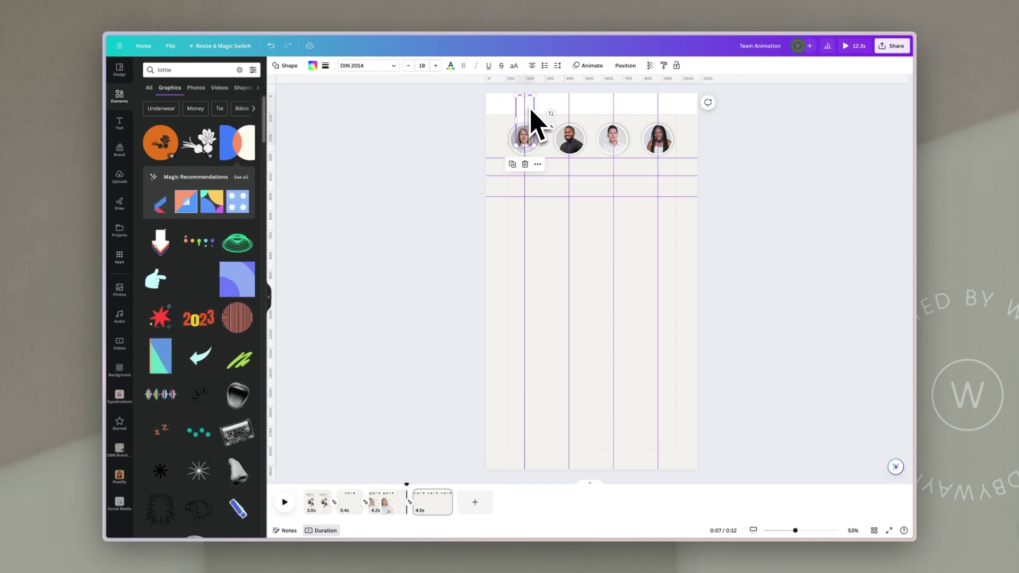
{"action": "left_click_drag", "start_coordinate": [529, 110], "coordinate": [561, 108]}
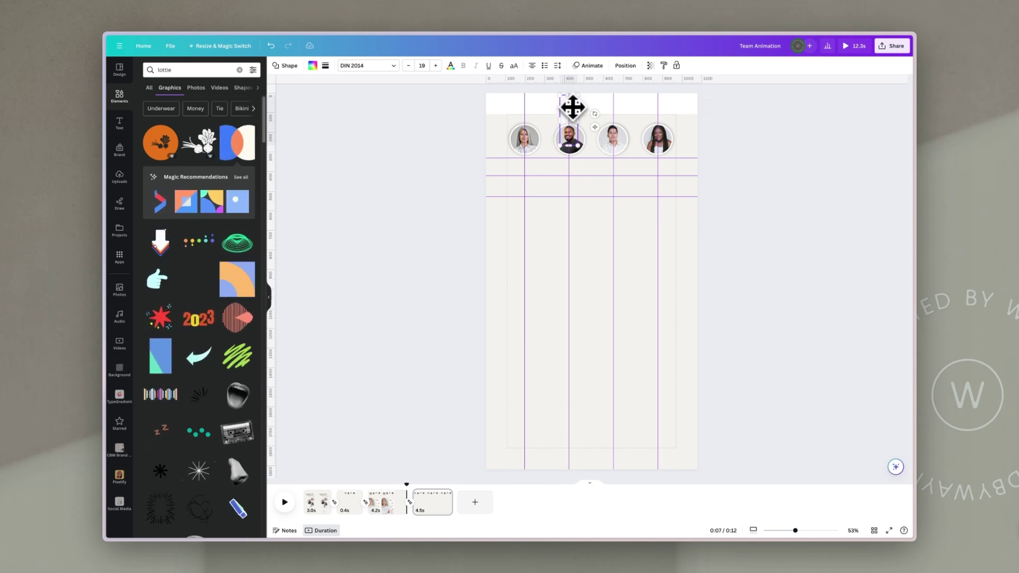
{"action": "left_click", "coordinate": [575, 154]}
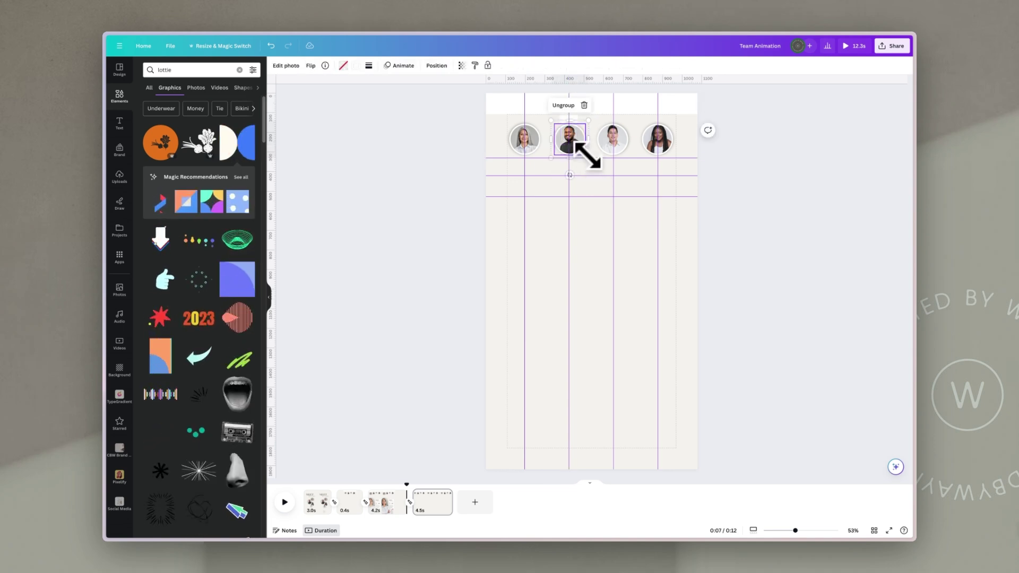
{"action": "mouse_move", "coordinate": [586, 155]}
{"action": "left_mouse_down"}
{"action": "mouse_move", "coordinate": [600, 176]}
{"action": "mouse_move", "coordinate": [583, 167]}
{"action": "left_mouse_up"}
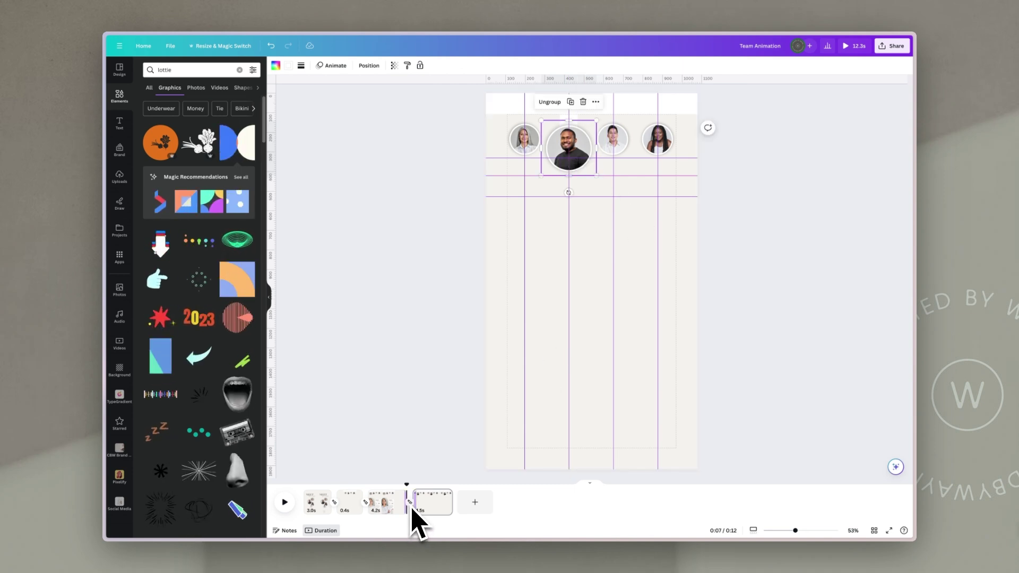
{"action": "left_click_drag", "start_coordinate": [408, 482], "coordinate": [394, 483]}
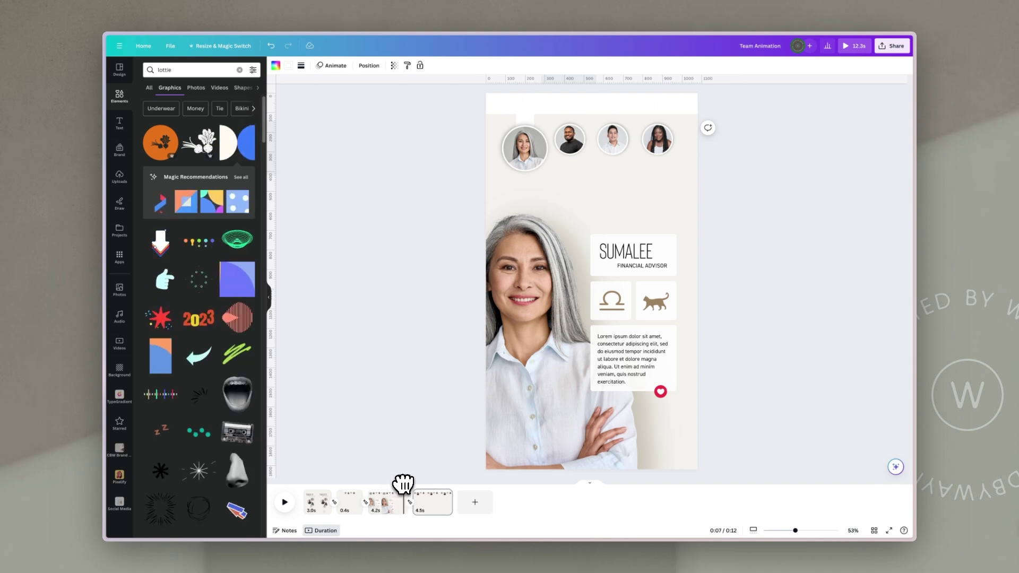
{"action": "left_click_drag", "start_coordinate": [405, 483], "coordinate": [419, 484]}
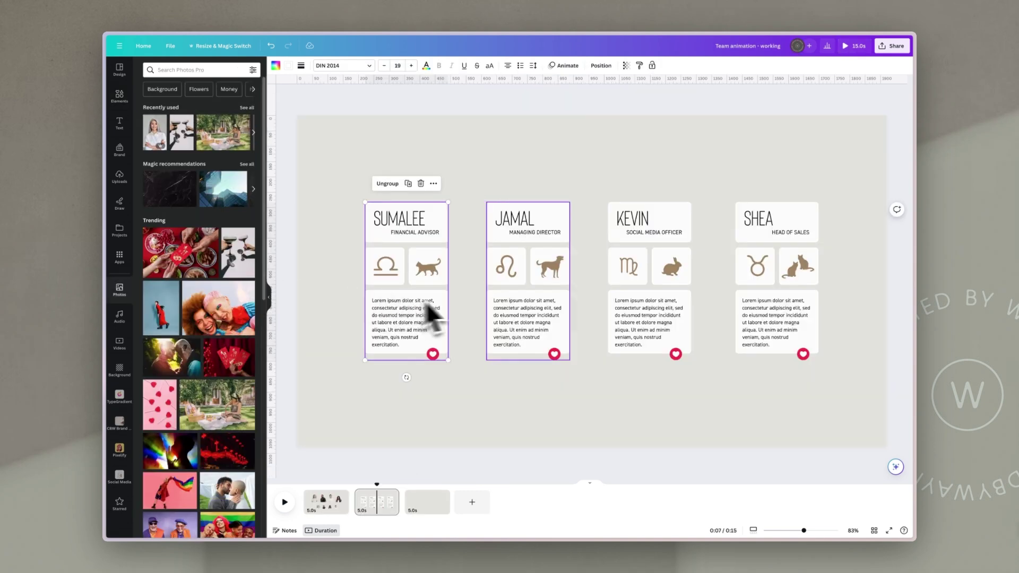
Paste the Jamal card onto the new page and add guides at the Sumalee card's top and bottom.
{"action": "left_click_drag", "start_coordinate": [559, 170], "coordinate": [487, 385]}
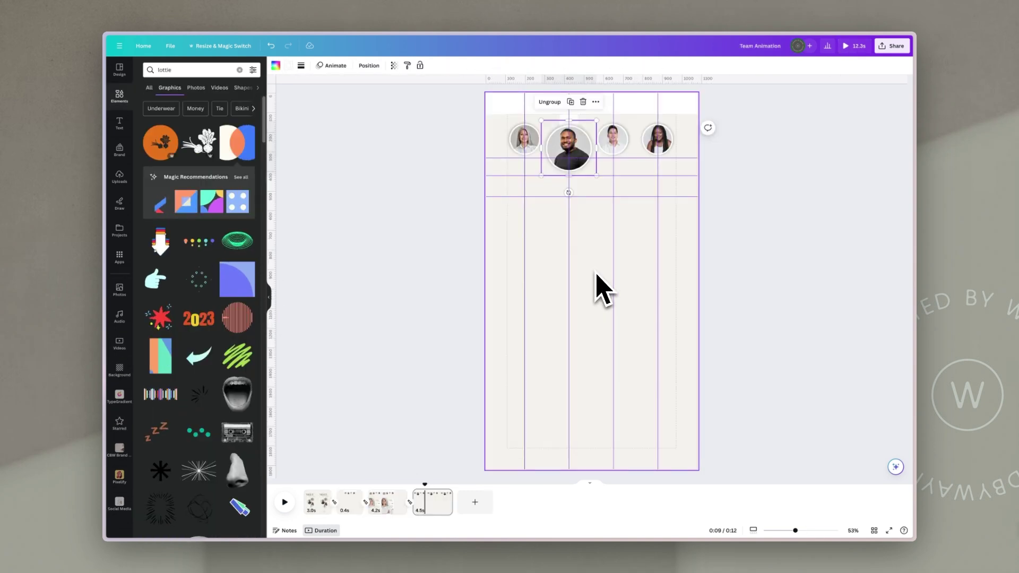
{"action": "key", "text": "ctrl+v"}
{"action": "left_click_drag", "start_coordinate": [643, 221], "coordinate": [619, 396]}
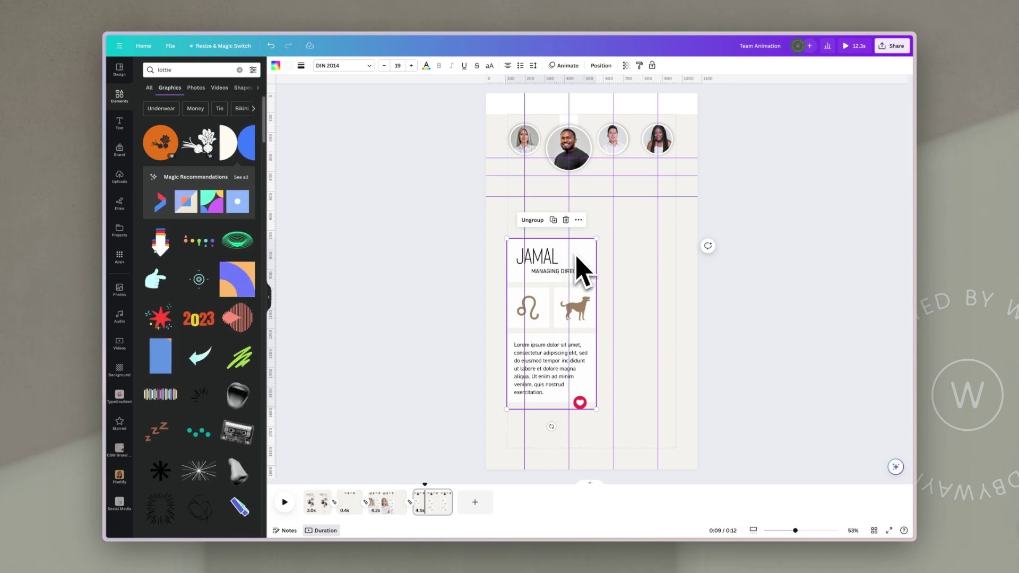
{"action": "left_click", "coordinate": [391, 501]}
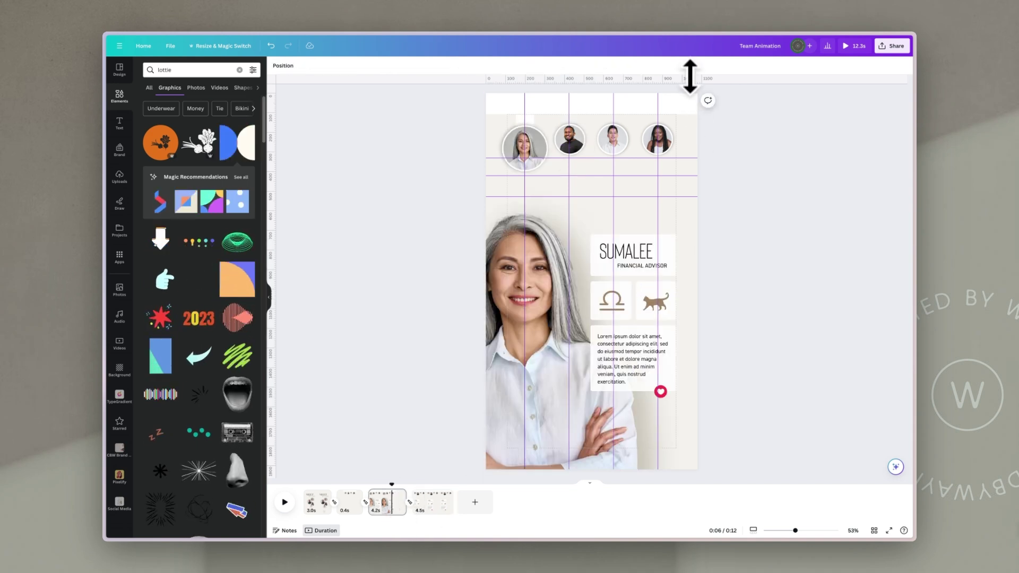
{"action": "left_click_drag", "start_coordinate": [689, 76], "coordinate": [722, 234]}
{"action": "left_click_drag", "start_coordinate": [683, 75], "coordinate": [688, 391]}
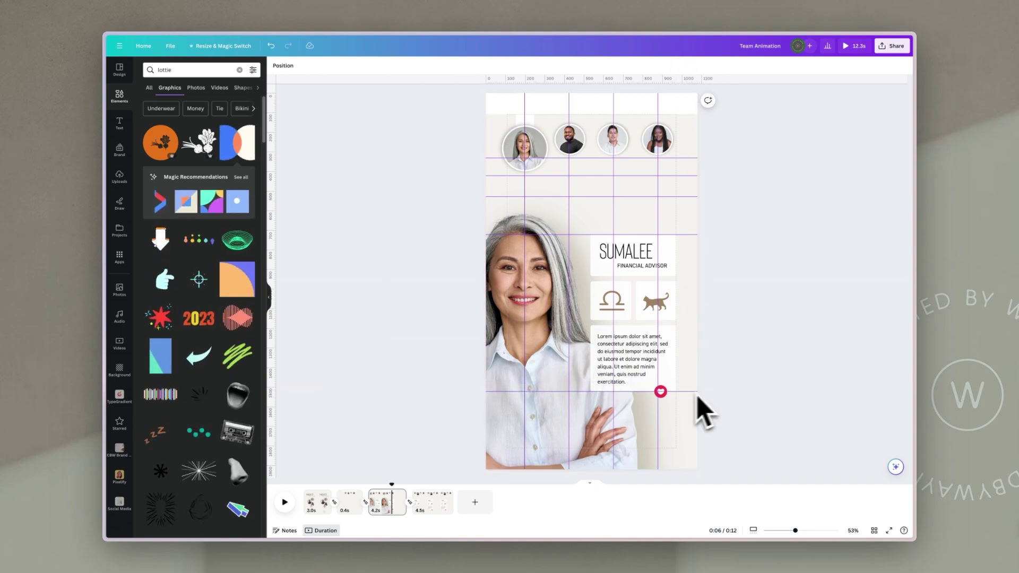
Shrink the JAMAL card slightly and line it up with the guides.
{"action": "left_click", "coordinate": [439, 505]}
{"action": "left_click", "coordinate": [591, 260]}
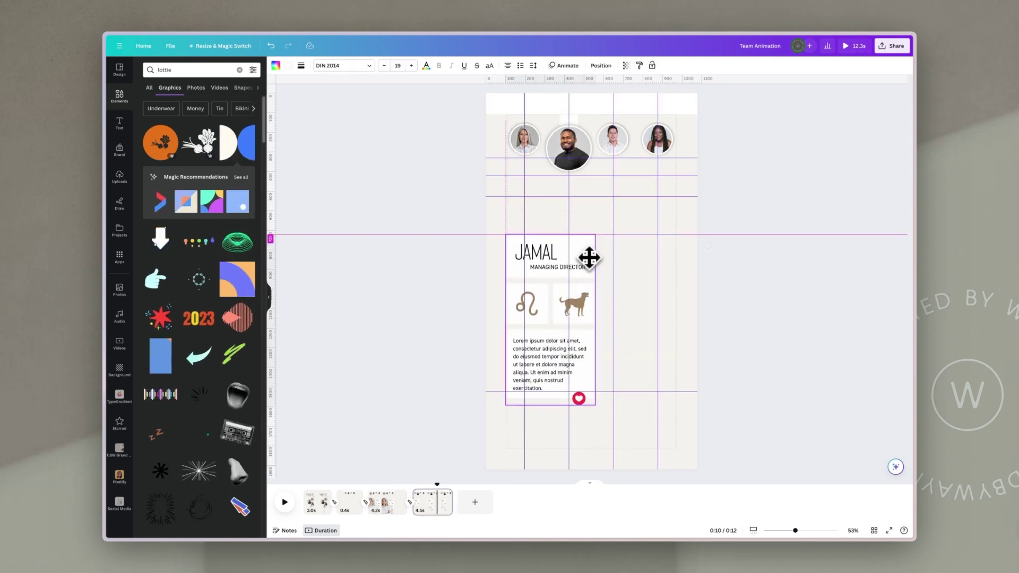
{"action": "left_click_drag", "start_coordinate": [595, 404], "coordinate": [587, 399]}
{"action": "left_click_drag", "start_coordinate": [550, 341], "coordinate": [538, 322]}
{"action": "left_click", "coordinate": [740, 327]}
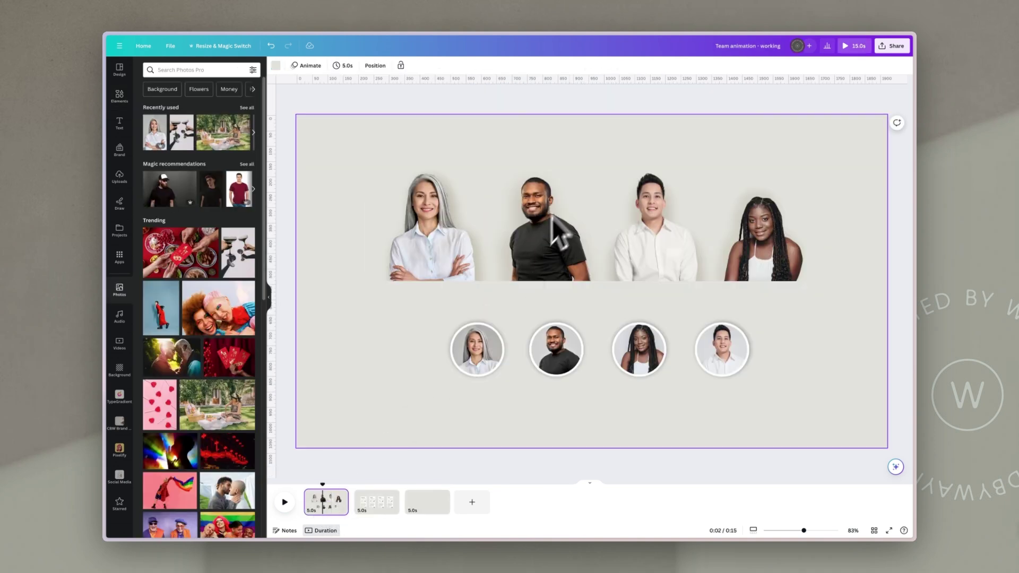
Paste the man's cut-out photo, enlarge it on the right, and move it lower in the layer stack.
{"action": "left_click", "coordinate": [543, 211]}
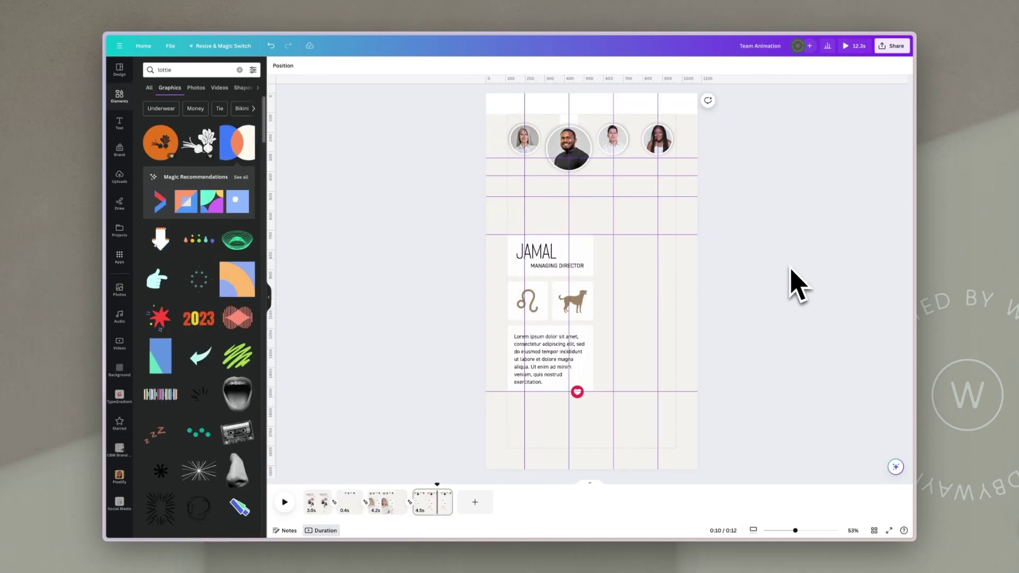
{"action": "key", "text": "ctrl+v"}
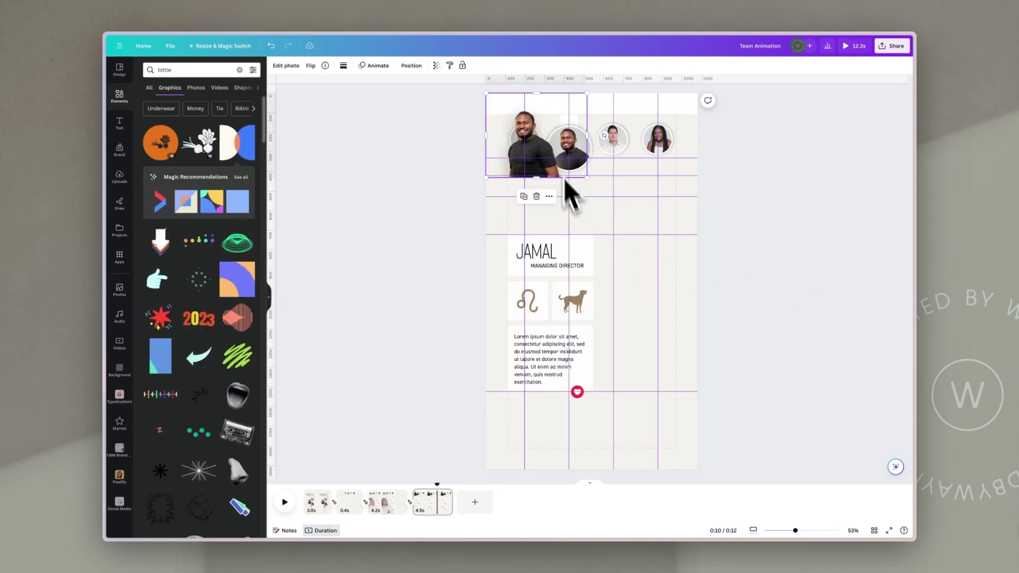
{"action": "left_click_drag", "start_coordinate": [565, 115], "coordinate": [877, 127]}
{"action": "left_click_drag", "start_coordinate": [663, 384], "coordinate": [611, 384]}
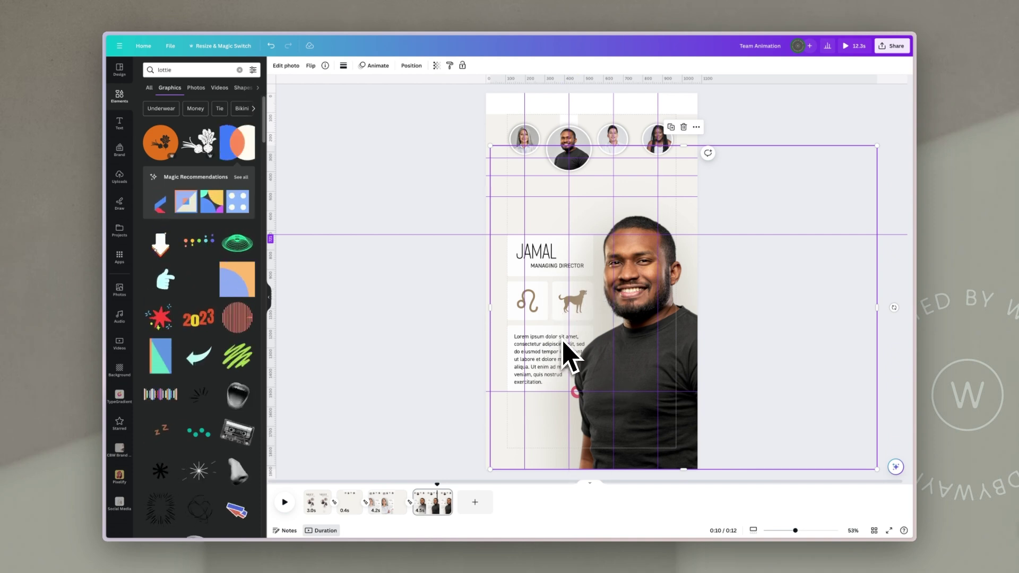
{"action": "left_click_drag", "start_coordinate": [564, 342], "coordinate": [578, 342]}
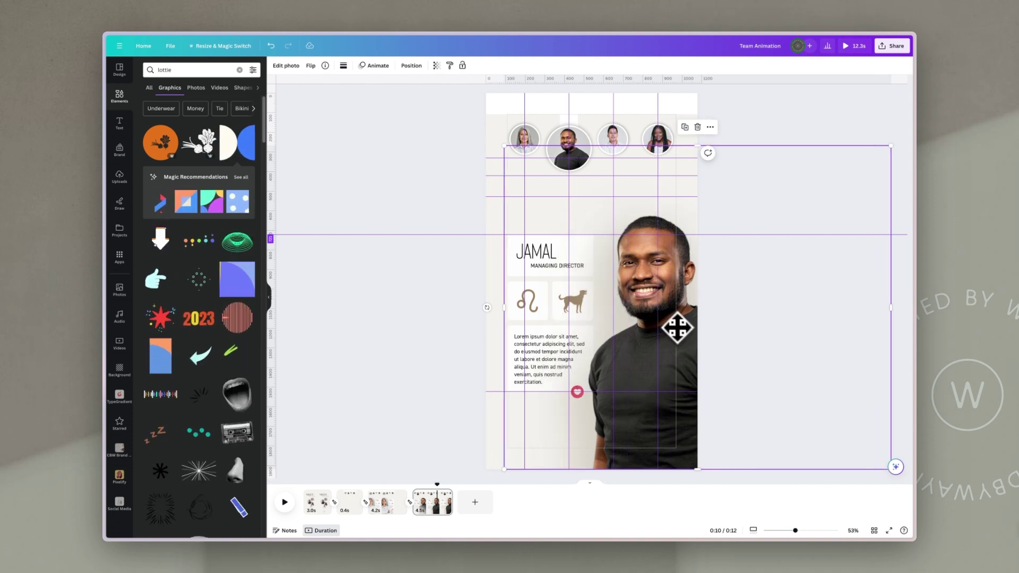
{"action": "left_click", "coordinate": [412, 66]}
{"action": "left_click_drag", "start_coordinate": [229, 123], "coordinate": [226, 238]}
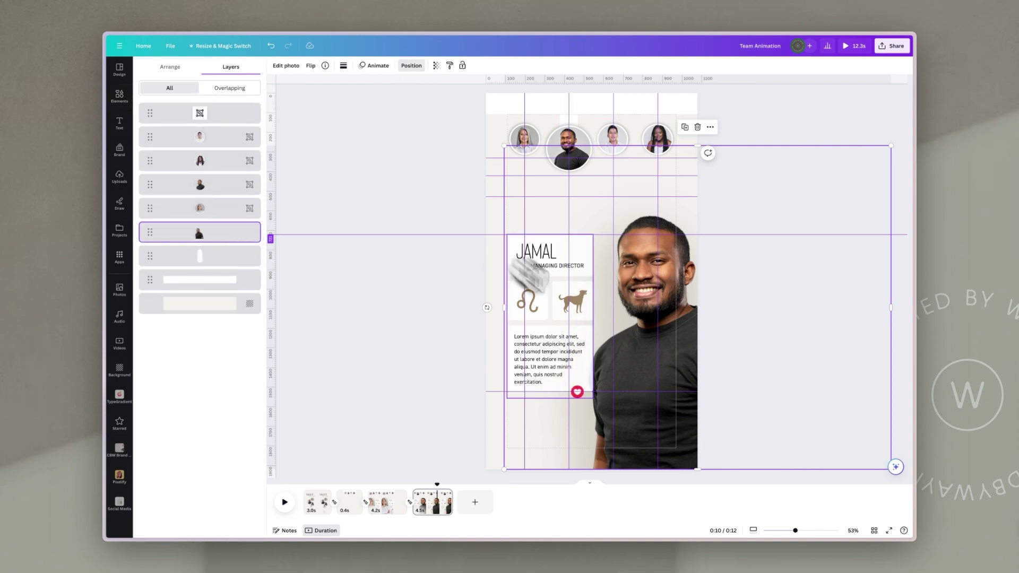
Nudge Jamal's photo left, then enlarge Kevin's top-row avatar and paste and enlarge his profile content.
{"action": "left_click", "coordinate": [411, 65]}
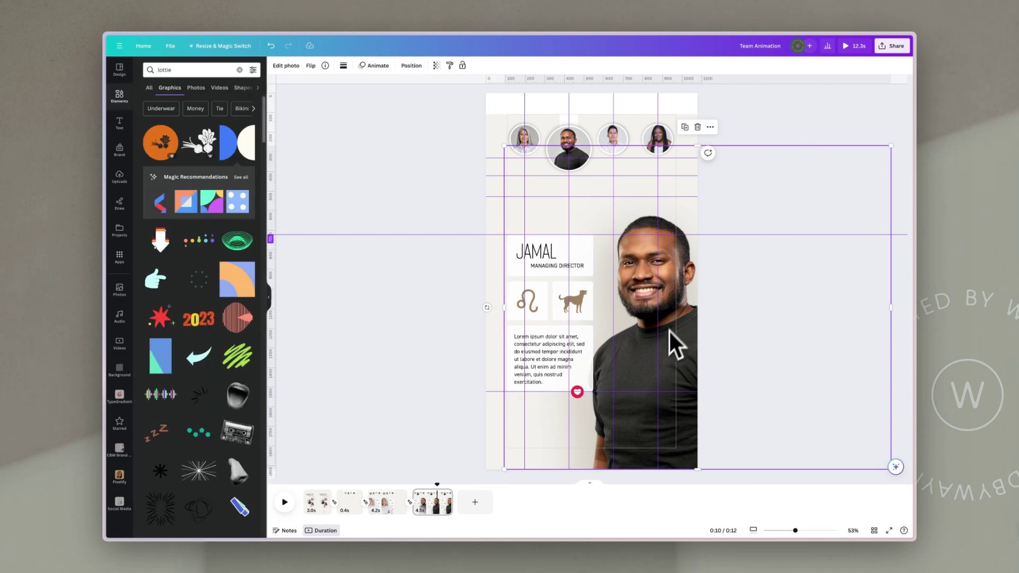
{"action": "left_click_drag", "start_coordinate": [673, 346], "coordinate": [649, 346]}
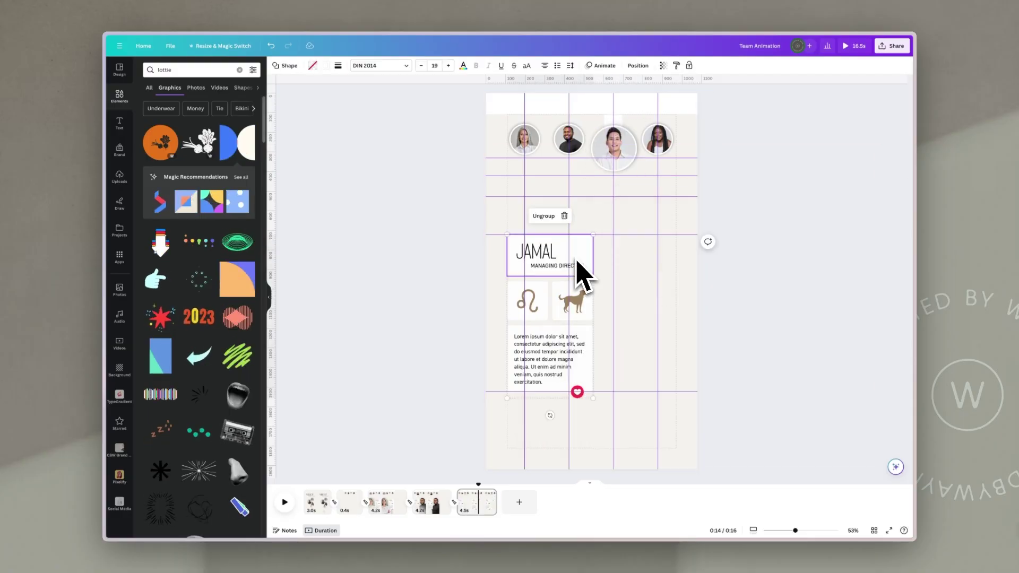
{"action": "left_click_drag", "start_coordinate": [553, 389], "coordinate": [759, 155]}
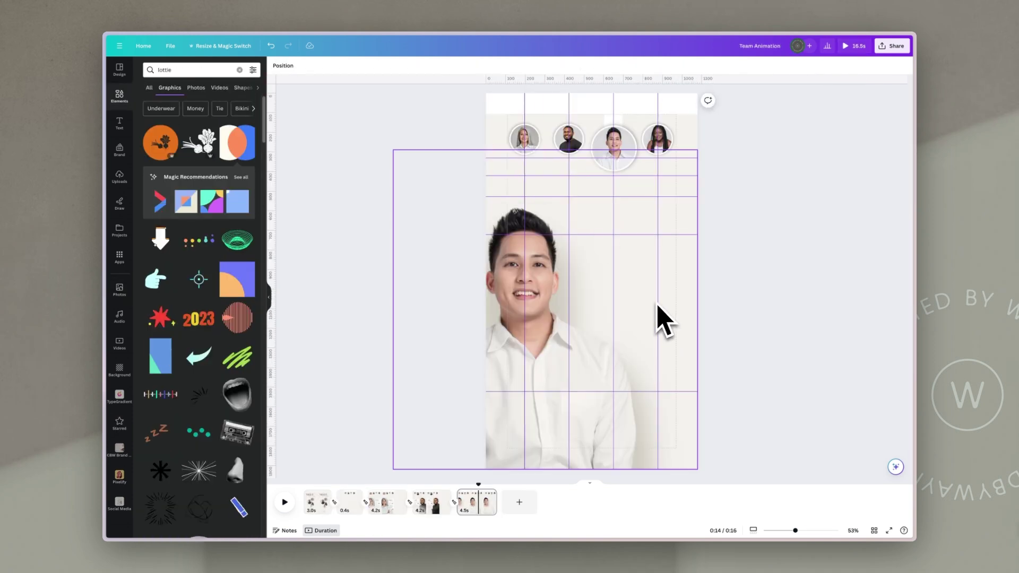
{"action": "key", "text": "ctrl+v"}
{"action": "left_click_drag", "start_coordinate": [626, 340], "coordinate": [692, 387]}
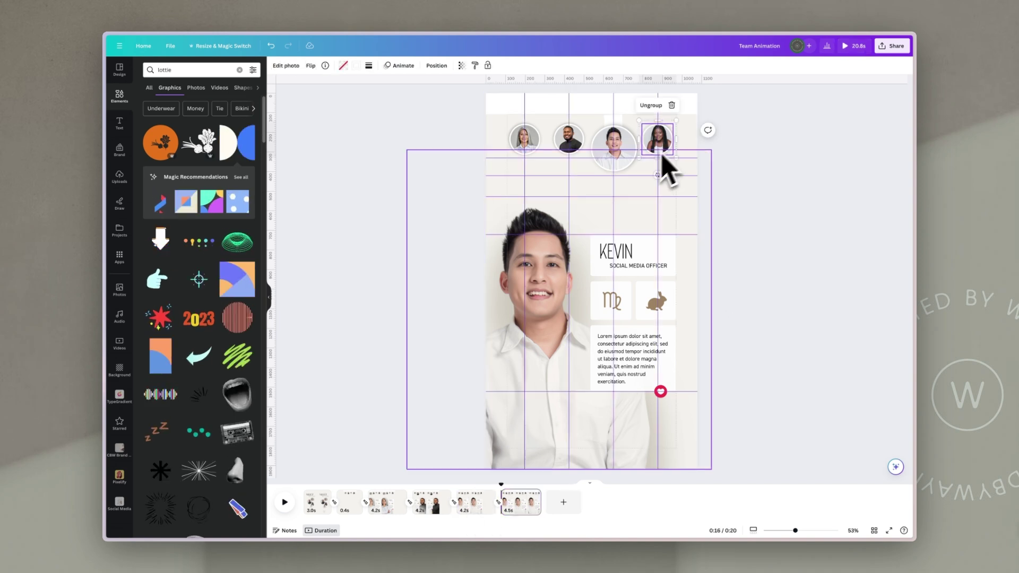
Resize the third avatar to 191 × 191 and enlarge Shea's avatar in the top row.
{"action": "left_click_drag", "start_coordinate": [636, 160], "coordinate": [625, 155]}
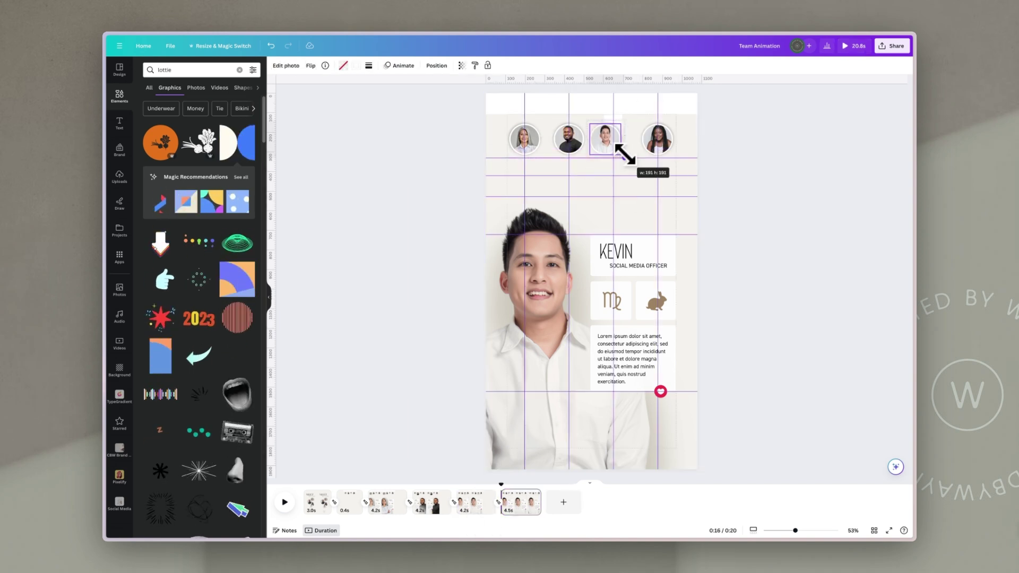
{"action": "left_click", "coordinate": [661, 143]}
{"action": "left_click_drag", "start_coordinate": [640, 156], "coordinate": [664, 149]}
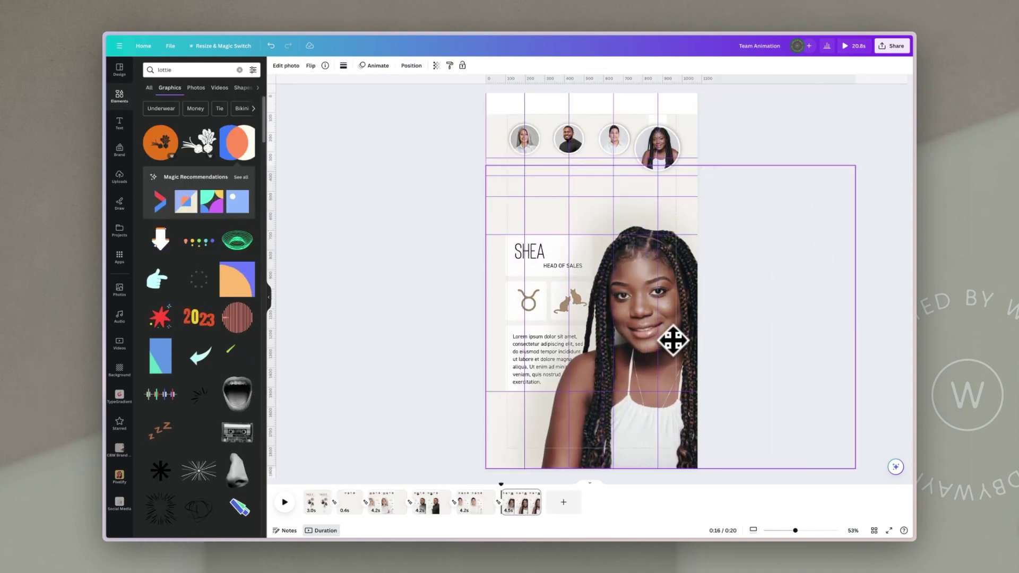
Enlarge Shea's photo, then search graphics for 'gradient shape' filtered to orange tones.
{"action": "left_click_drag", "start_coordinate": [231, 281], "coordinate": [230, 269]}
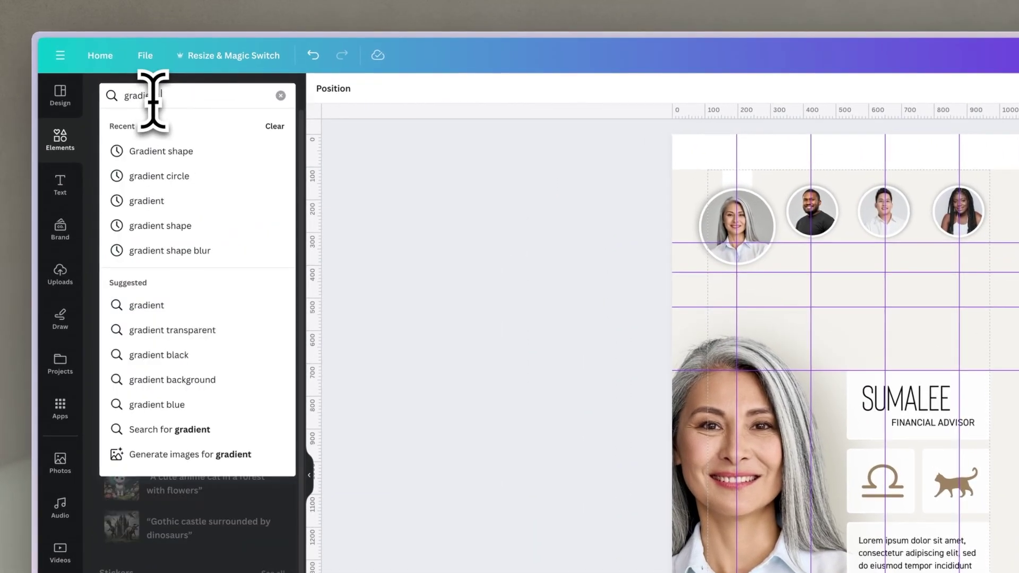
{"action": "type", "text": "ient shape"}
{"action": "key", "text": "Return"}
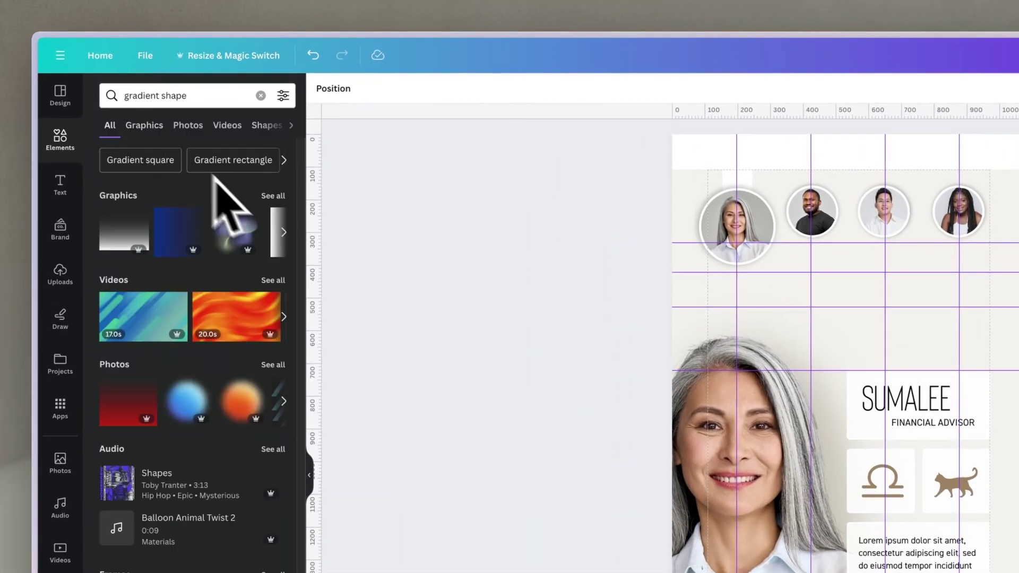
{"action": "left_click", "coordinate": [277, 197]}
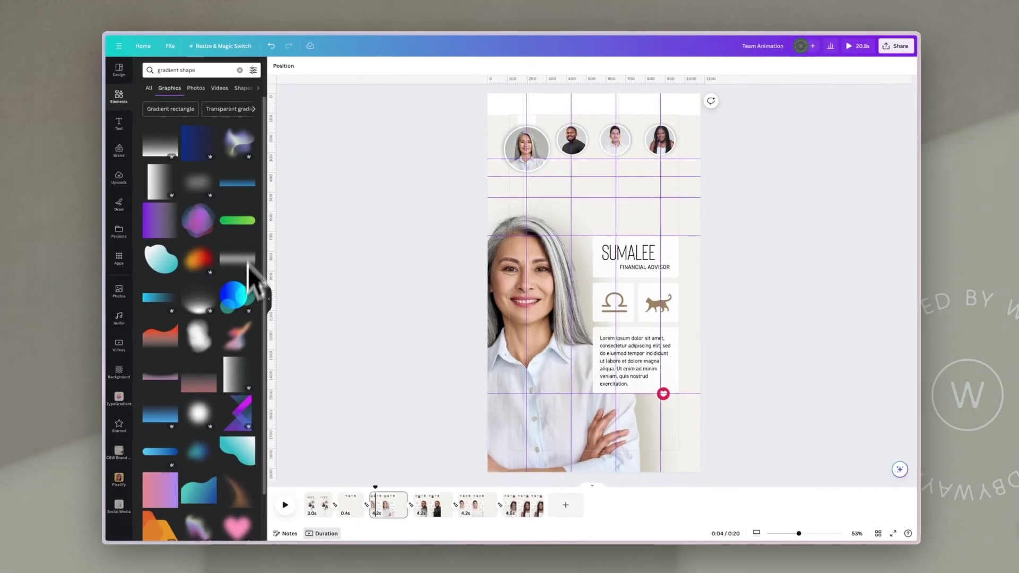
{"action": "scroll", "coordinate": [209, 336], "scroll_direction": "down", "scroll_amount": 15}
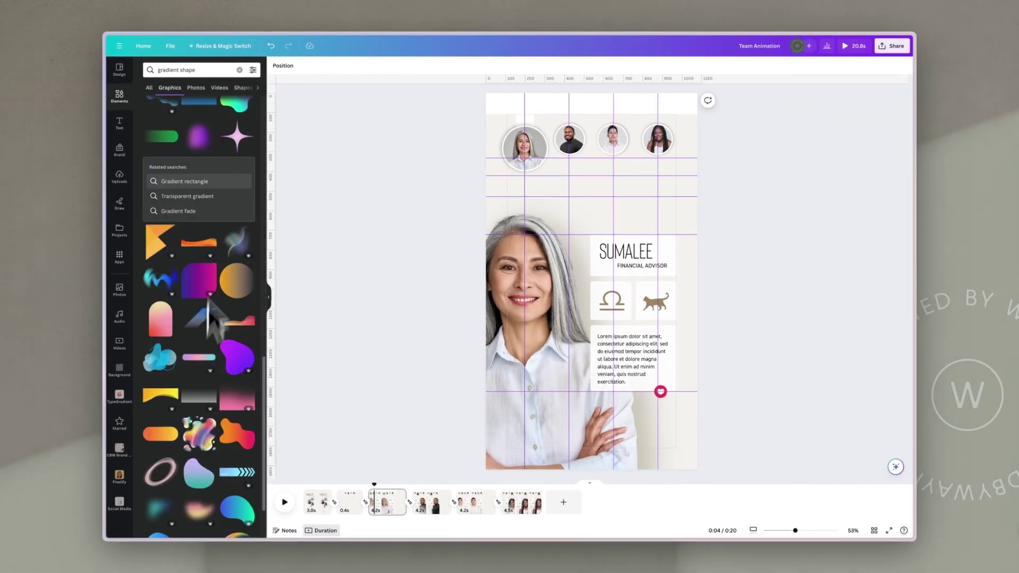
{"action": "scroll", "coordinate": [228, 319], "scroll_direction": "up", "scroll_amount": 5}
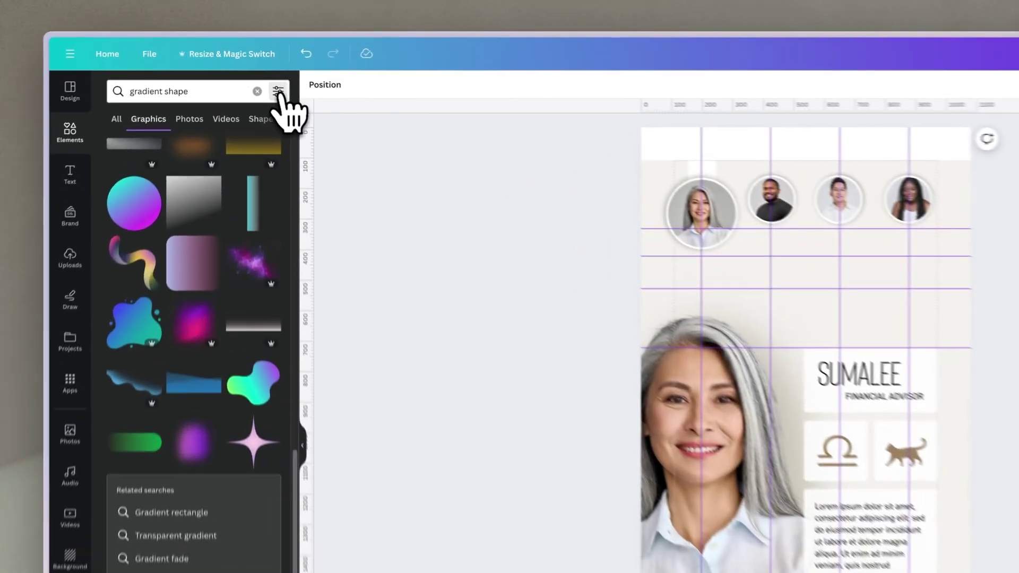
{"action": "left_click", "coordinate": [253, 70]}
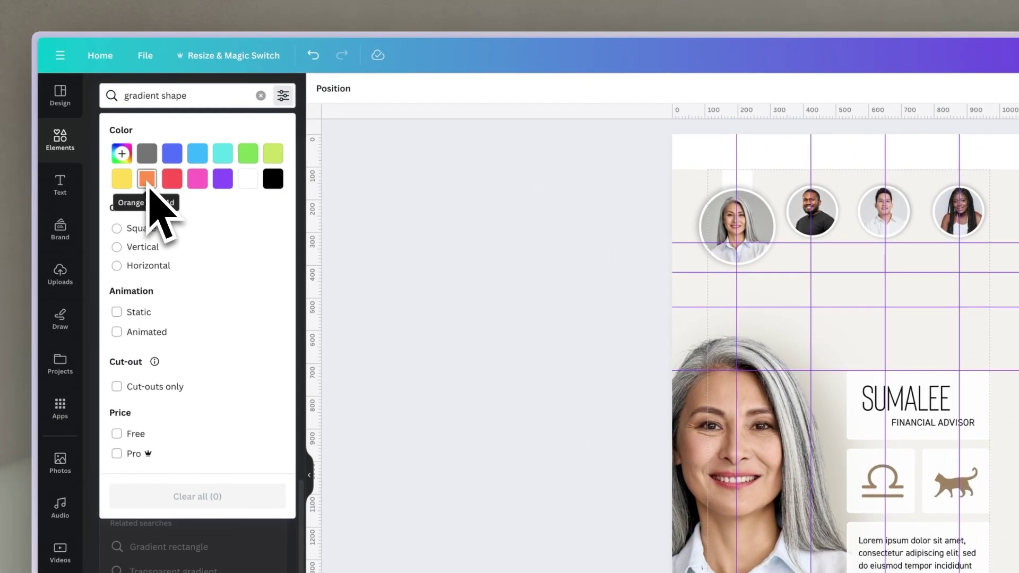
{"action": "left_click", "coordinate": [122, 179]}
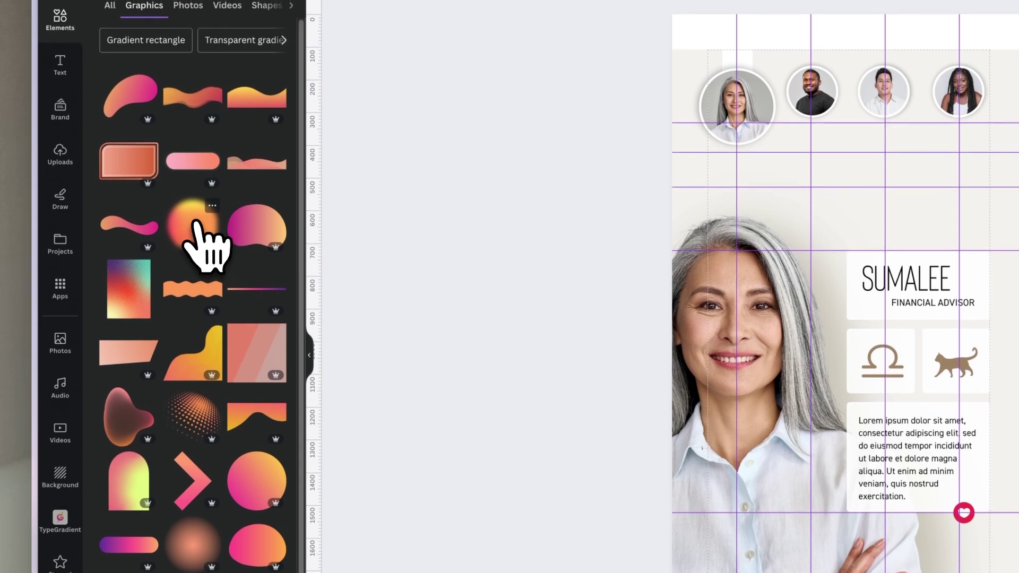
Add the orange gradient blob at 261 × 261 over Sumalee's avatar and layer it behind the photo.
{"action": "left_click", "coordinate": [196, 227]}
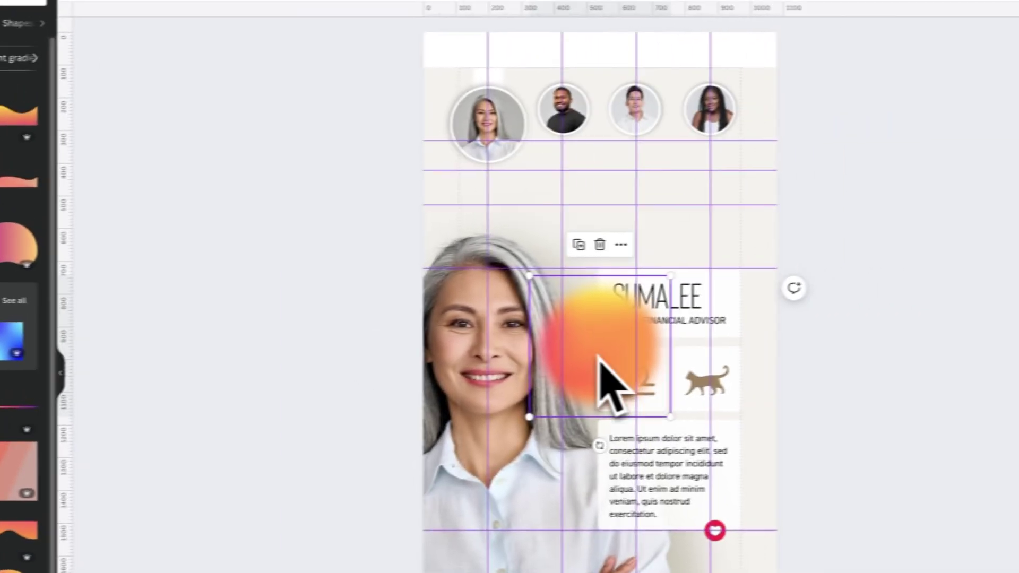
{"action": "left_click_drag", "start_coordinate": [603, 387], "coordinate": [541, 231]}
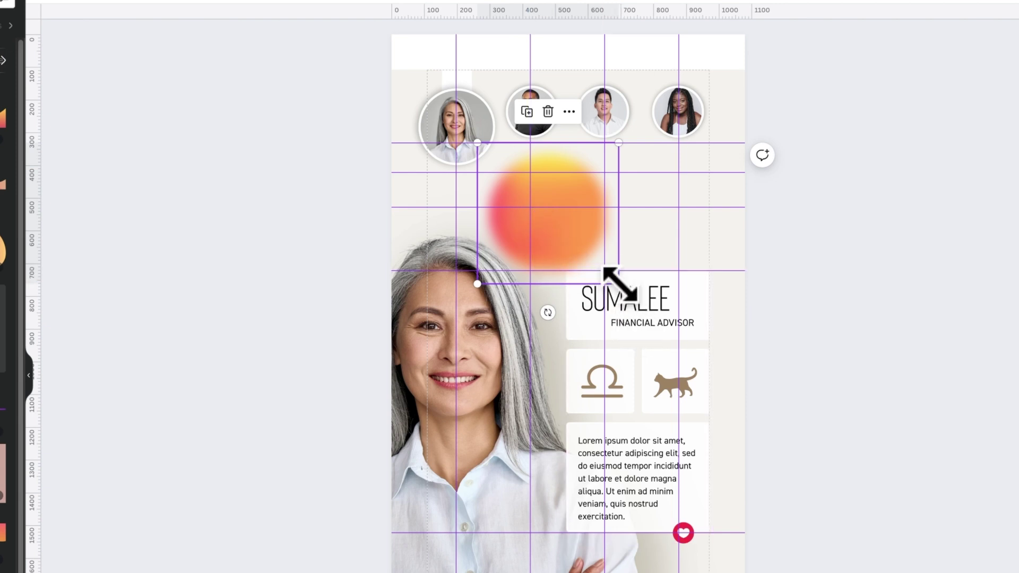
{"action": "left_click_drag", "start_coordinate": [617, 285], "coordinate": [470, 153]}
{"action": "left_click", "coordinate": [513, 84]}
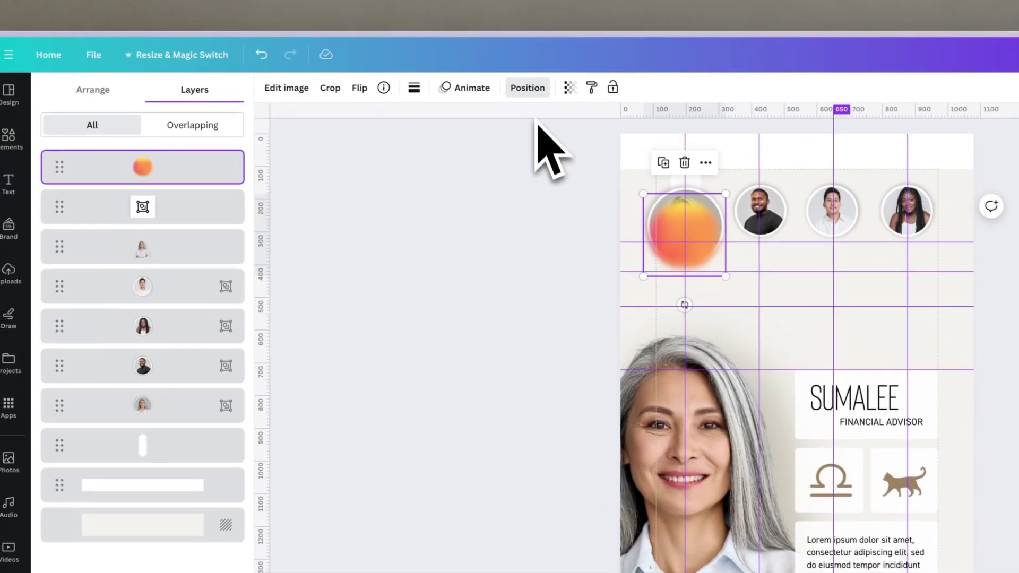
{"action": "left_click_drag", "start_coordinate": [249, 167], "coordinate": [220, 417]}
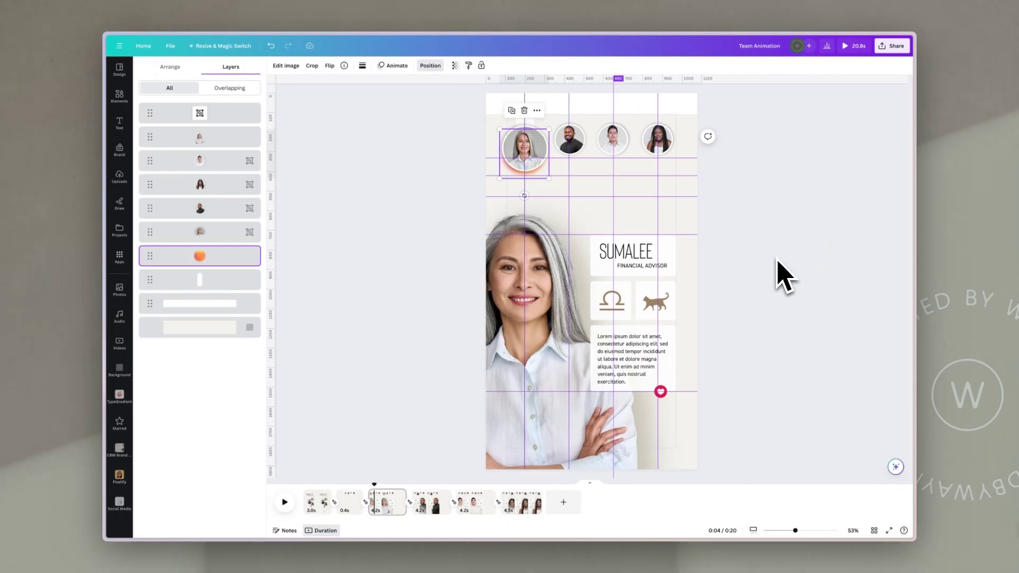
{"action": "left_click", "coordinate": [787, 277]}
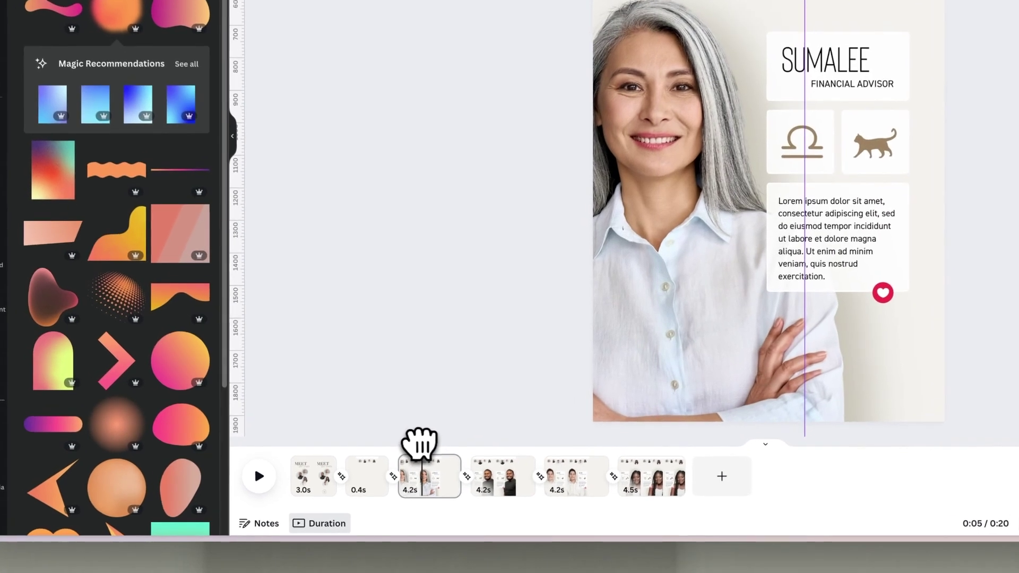
{"action": "left_click_drag", "start_coordinate": [377, 483], "coordinate": [391, 483]}
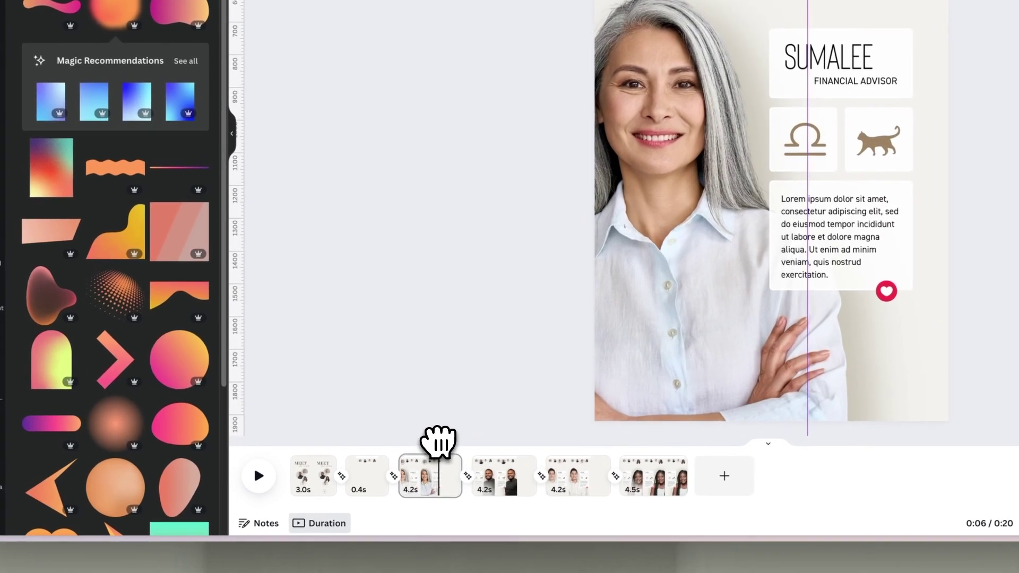
{"action": "left_click_drag", "start_coordinate": [439, 442], "coordinate": [450, 444]}
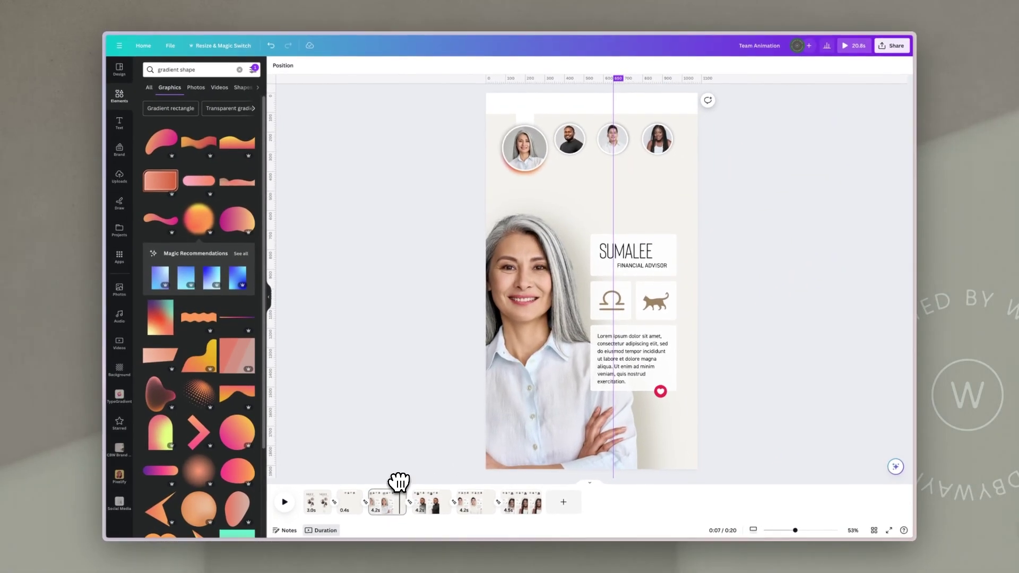
{"action": "left_click_drag", "start_coordinate": [398, 482], "coordinate": [398, 482]}
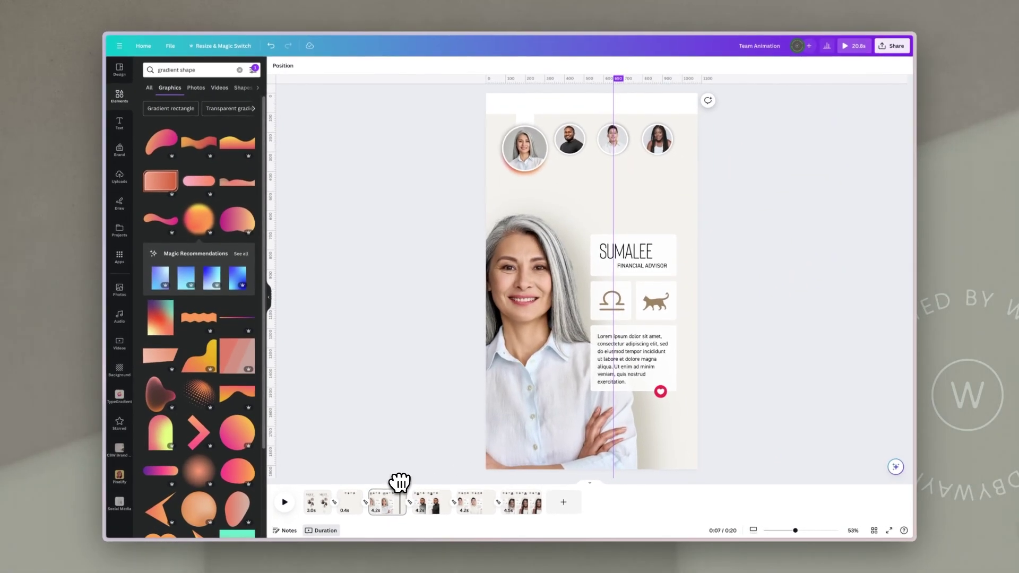
{"action": "left_click_drag", "start_coordinate": [402, 482], "coordinate": [423, 484]}
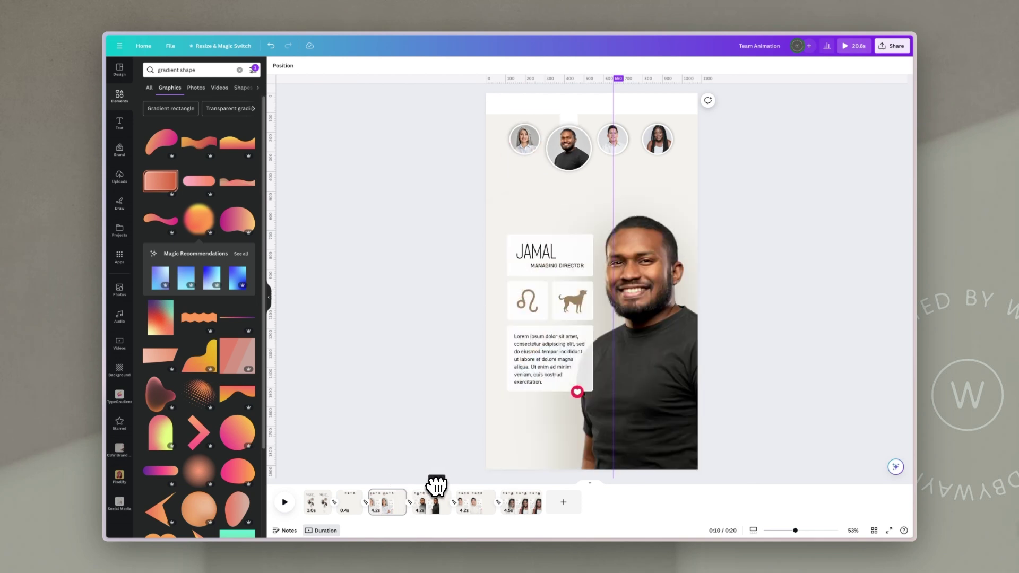
{"action": "left_click_drag", "start_coordinate": [415, 486], "coordinate": [395, 489]}
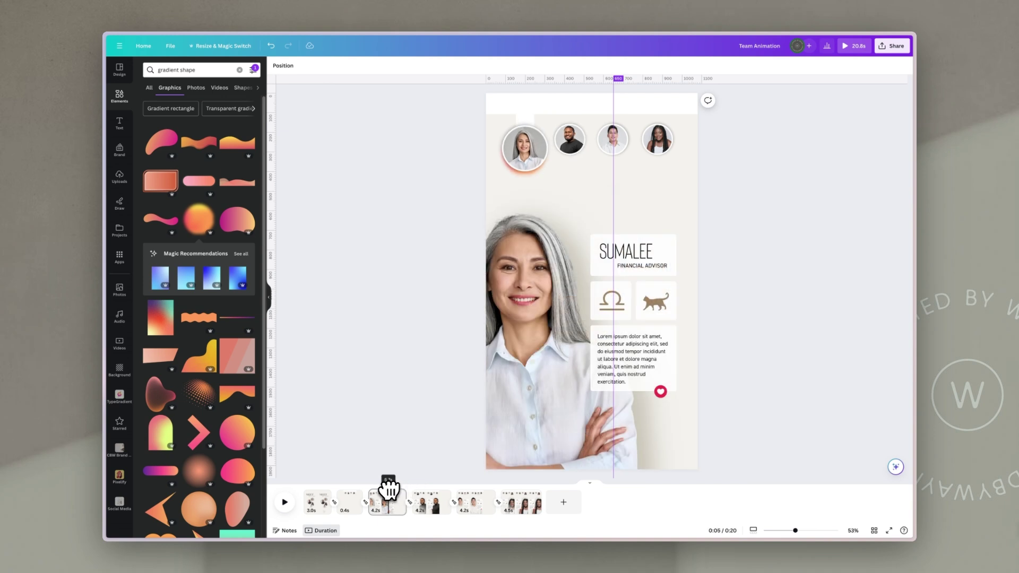
{"action": "left_click", "coordinate": [549, 292]}
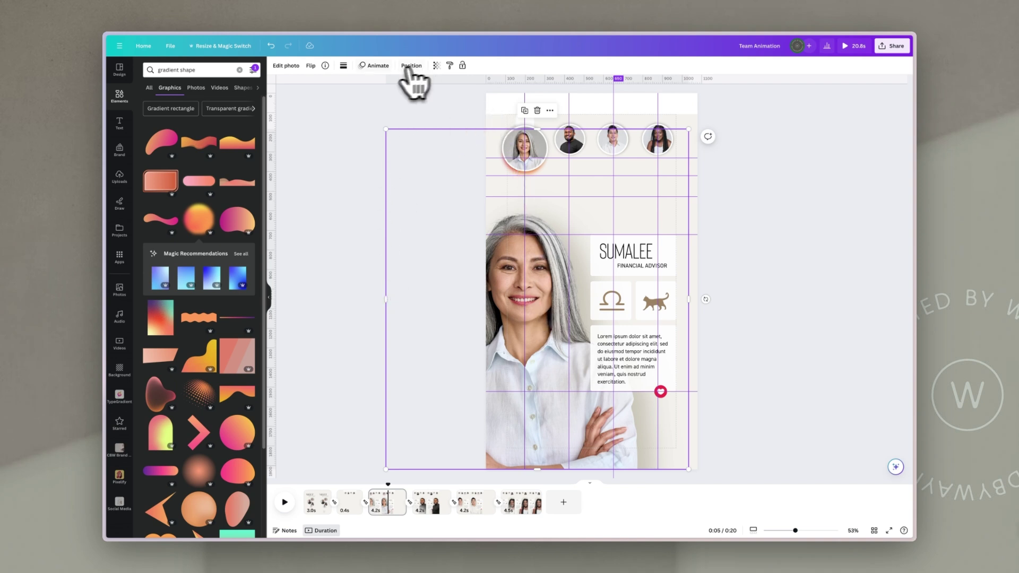
Give Sumalee's large portrait a slower Rise animation, trimmed to start later and last 4.1 s.
{"action": "left_click", "coordinate": [378, 67]}
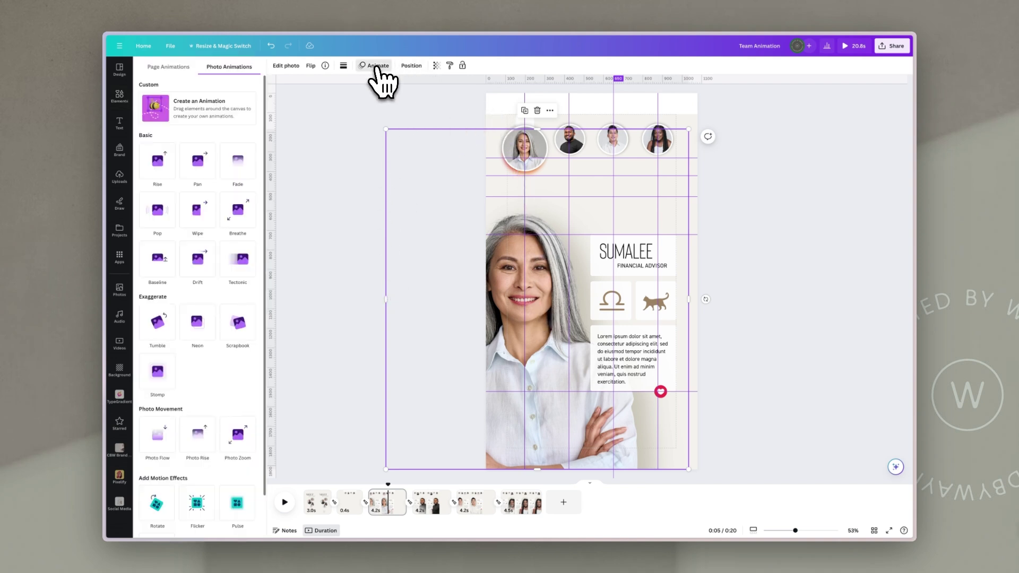
{"action": "left_click", "coordinate": [164, 157]}
{"action": "left_click", "coordinate": [175, 260]}
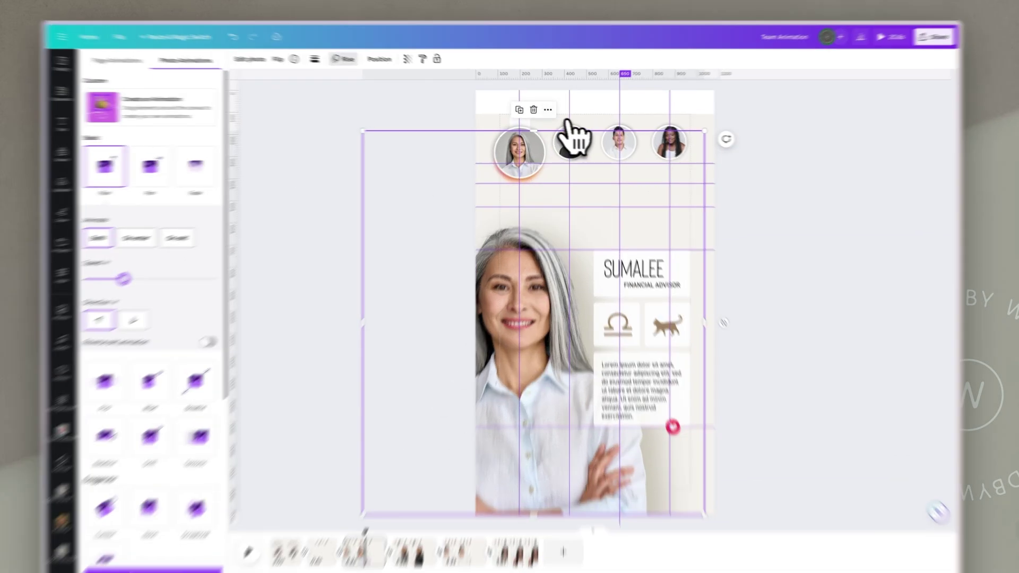
{"action": "right_click", "coordinate": [567, 123]}
{"action": "left_click", "coordinate": [591, 261]}
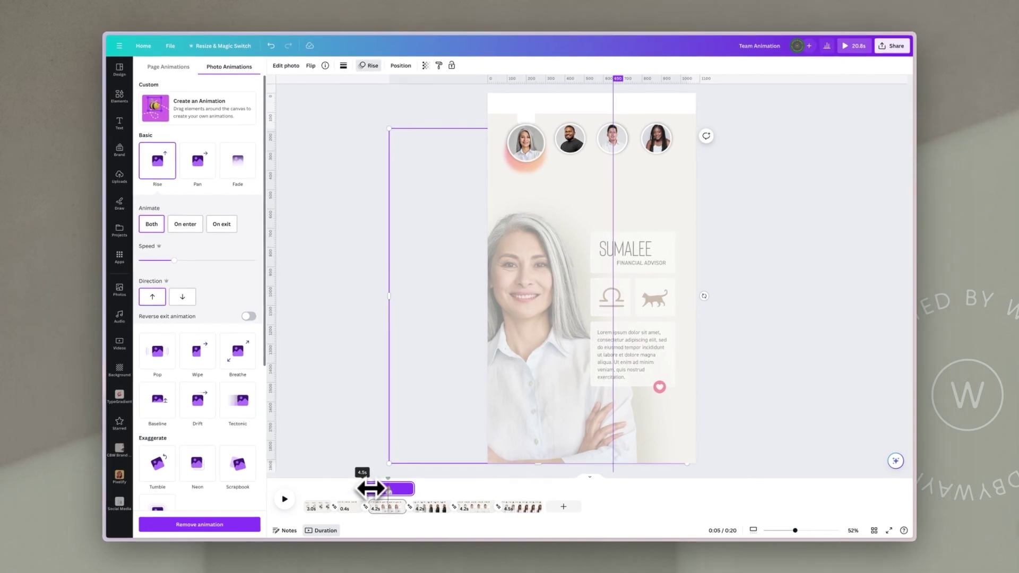
{"action": "left_click_drag", "start_coordinate": [370, 487], "coordinate": [376, 489]}
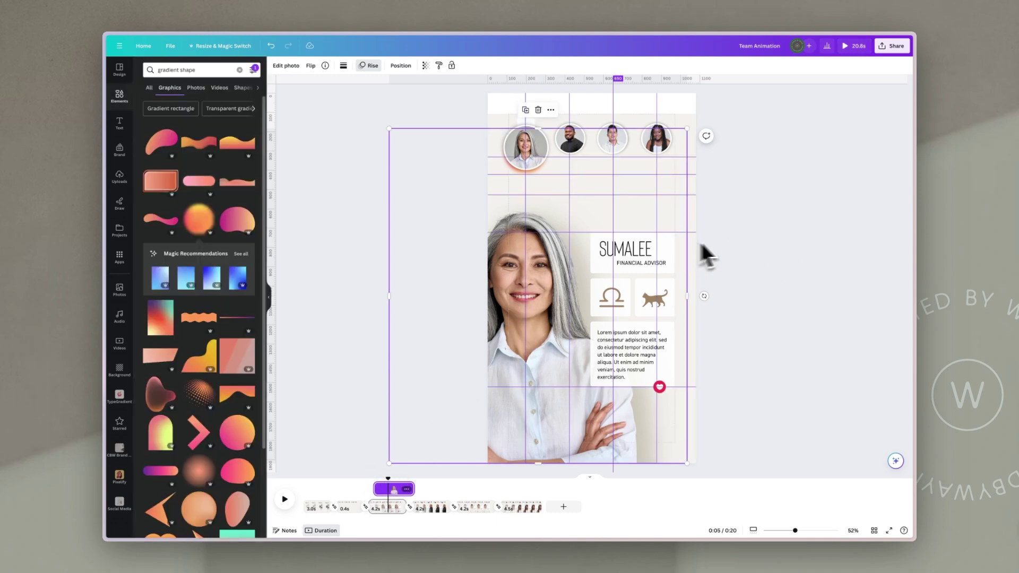
{"action": "left_click", "coordinate": [701, 245]}
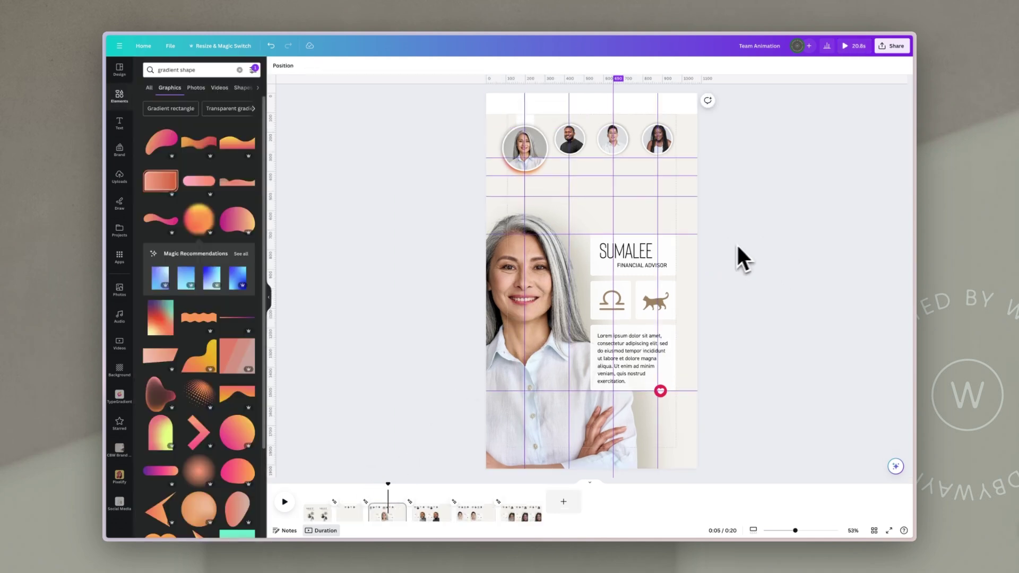
Apply Rise with reverse exit to the SUMALEE info card and delay its entrance to about 2.8 s.
{"action": "left_click", "coordinate": [678, 251]}
{"action": "left_click", "coordinate": [840, 312]}
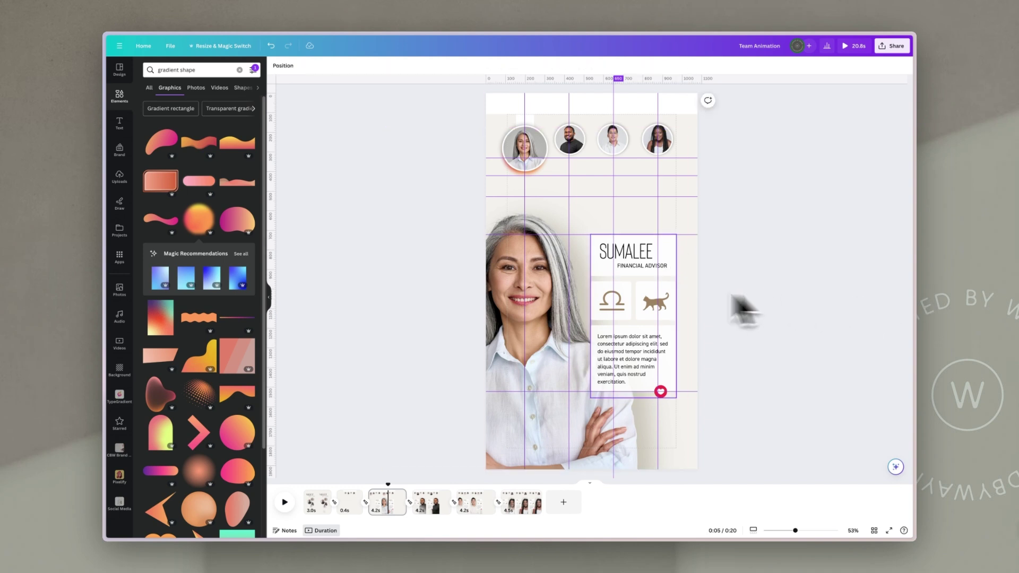
{"action": "left_click", "coordinate": [676, 279]}
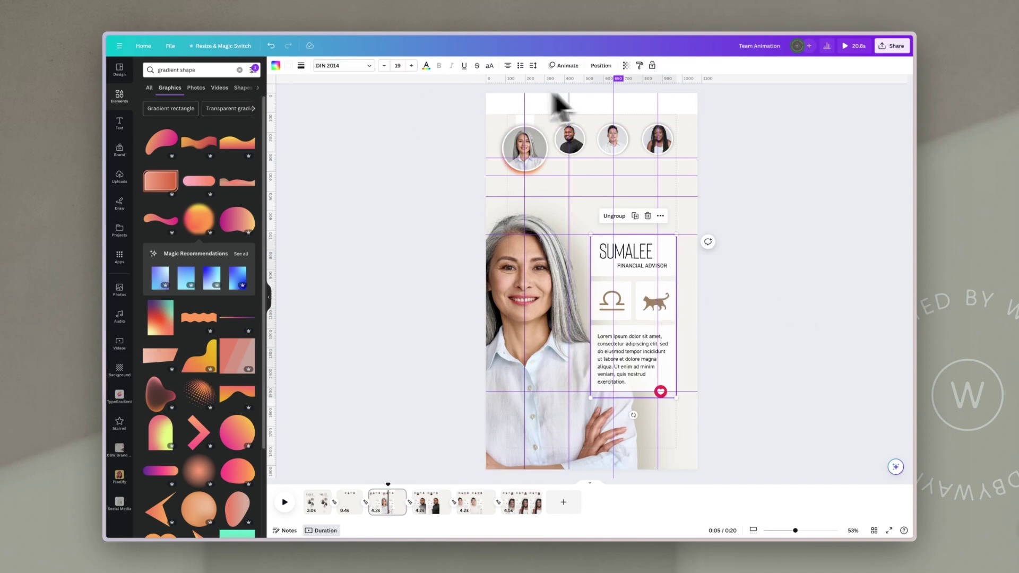
{"action": "left_click", "coordinate": [567, 66]}
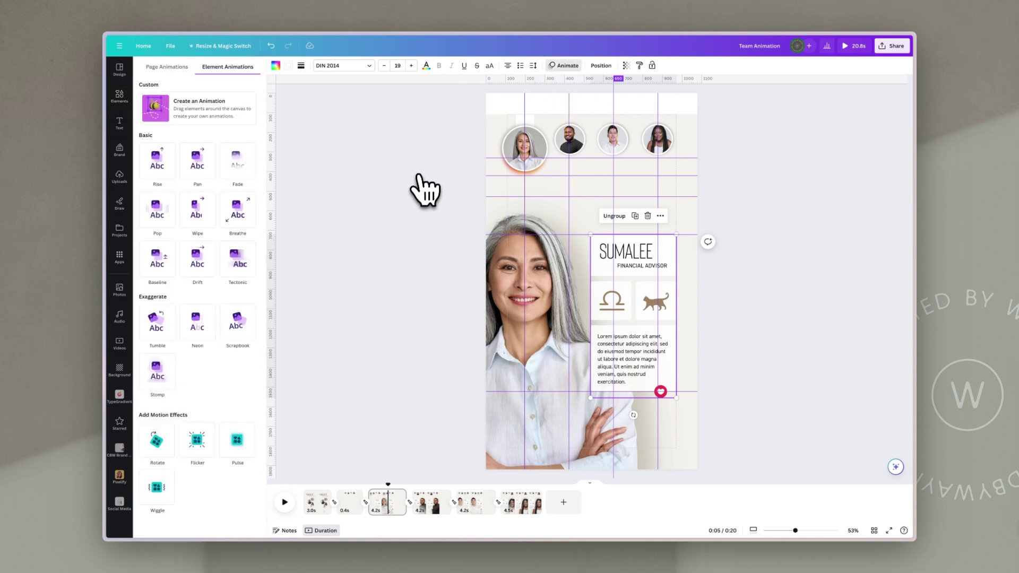
{"action": "left_click", "coordinate": [159, 169]}
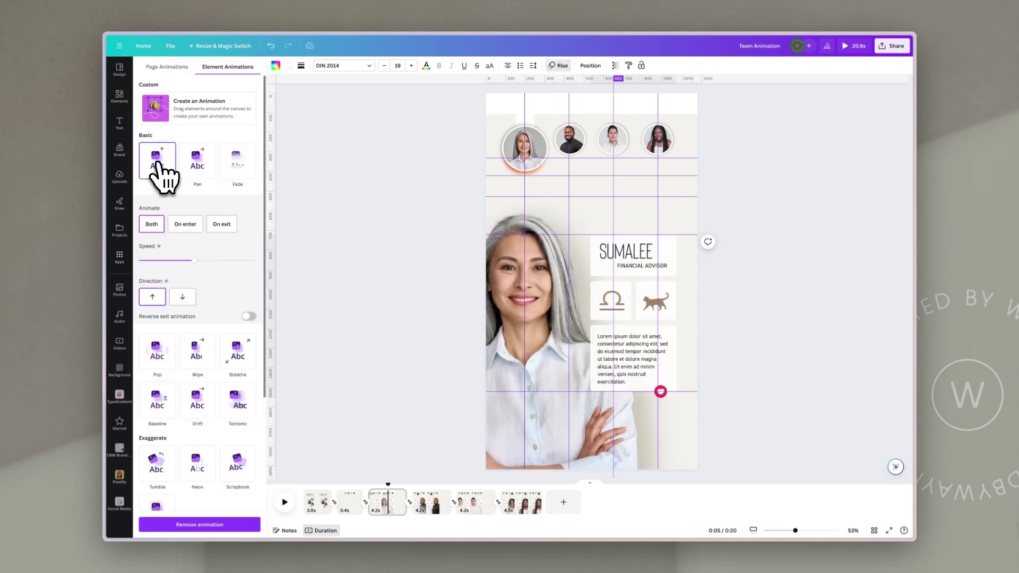
{"action": "left_click", "coordinate": [632, 263]}
{"action": "left_click", "coordinate": [661, 216]}
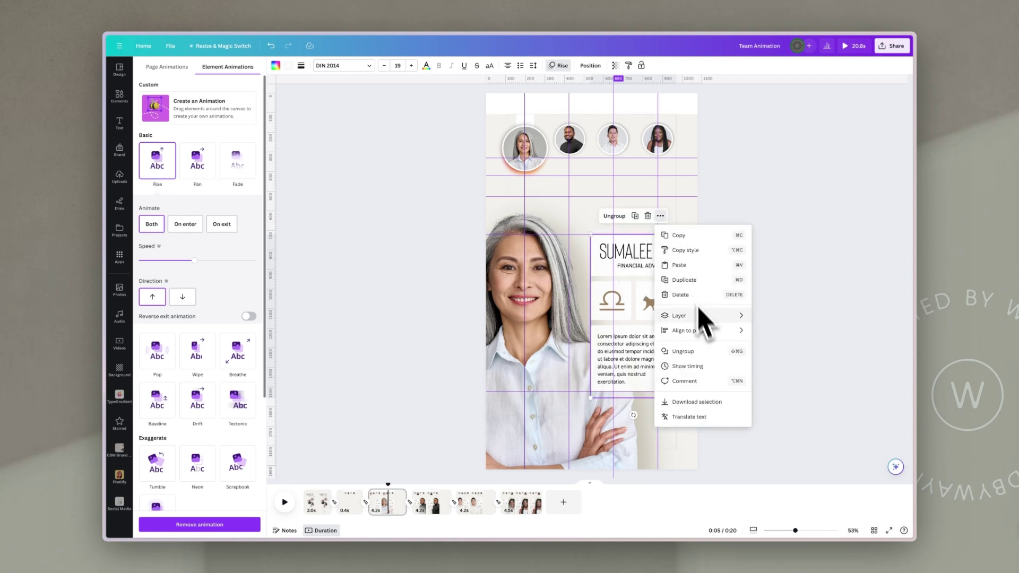
{"action": "left_click", "coordinate": [695, 372]}
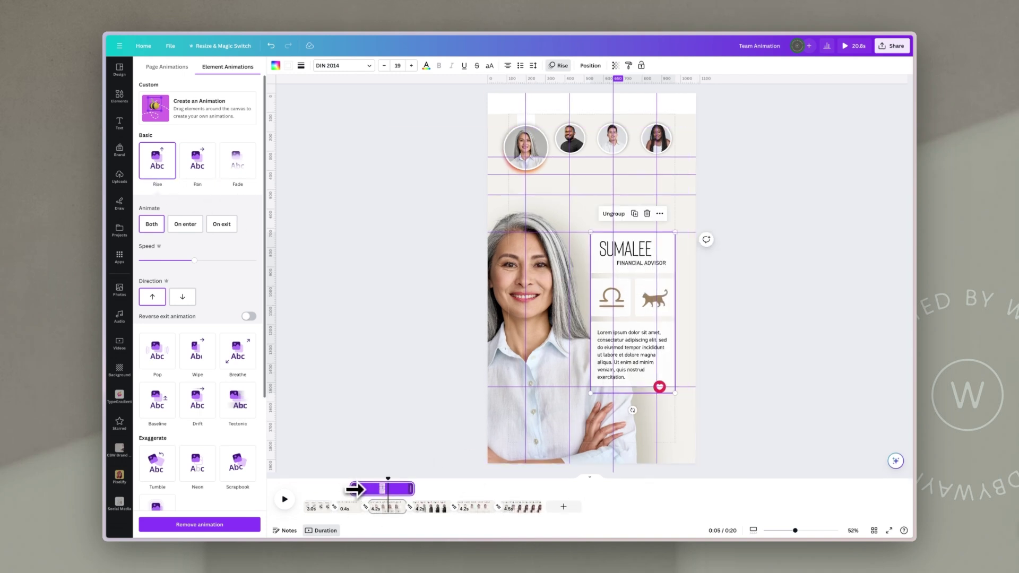
{"action": "left_click_drag", "start_coordinate": [356, 489], "coordinate": [388, 490]}
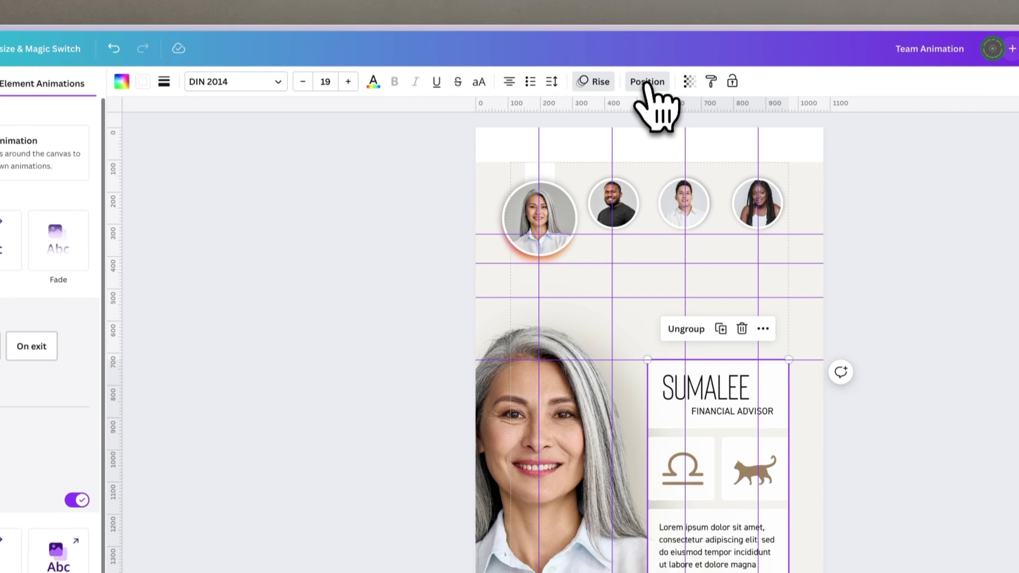
Give the orange glow layer a Fade animation, trimmed to start later and last about 4.1 s.
{"action": "left_click", "coordinate": [650, 92]}
{"action": "left_click", "coordinate": [75, 406]}
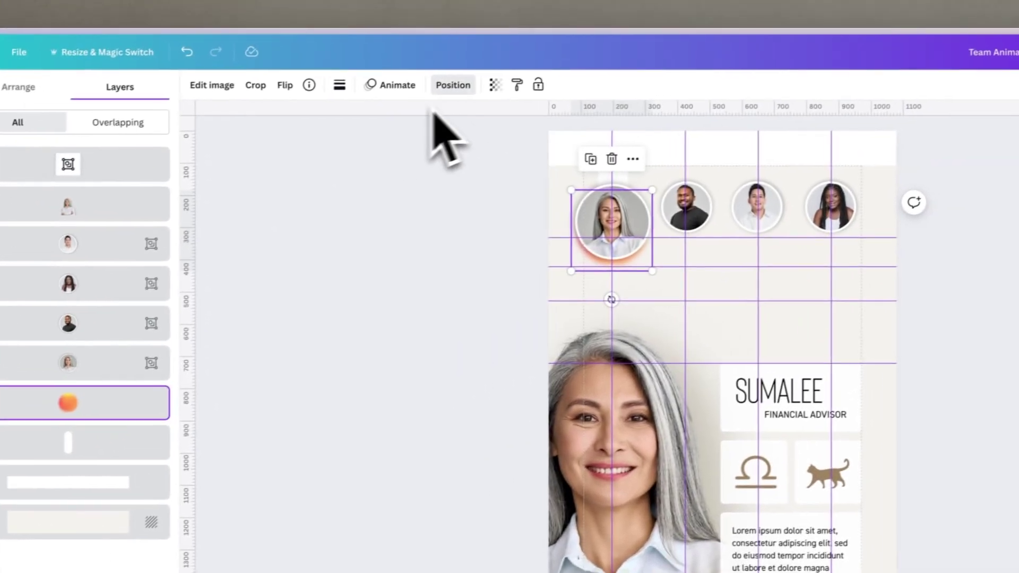
{"action": "left_click", "coordinate": [390, 85]}
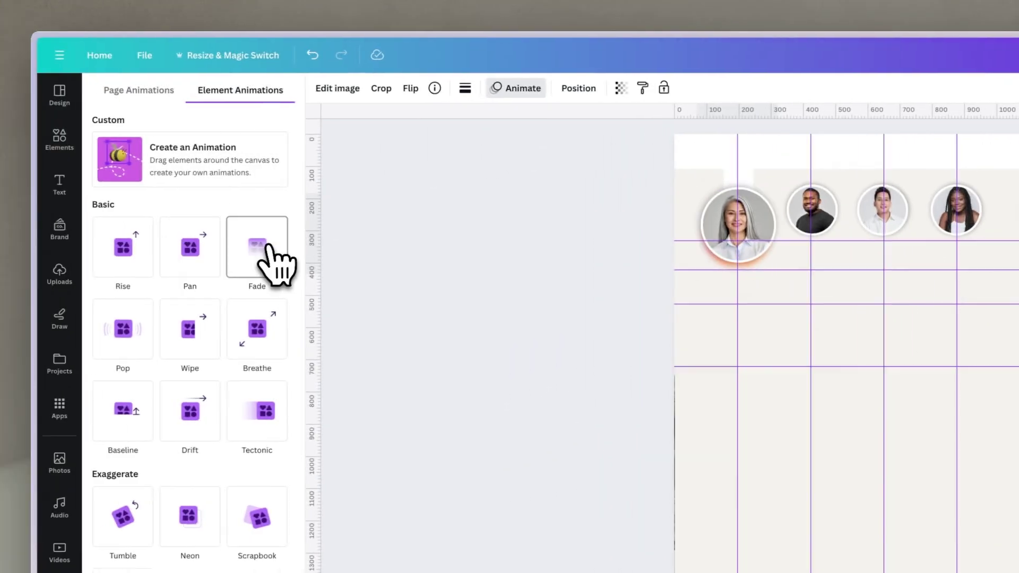
{"action": "left_click", "coordinate": [263, 254]}
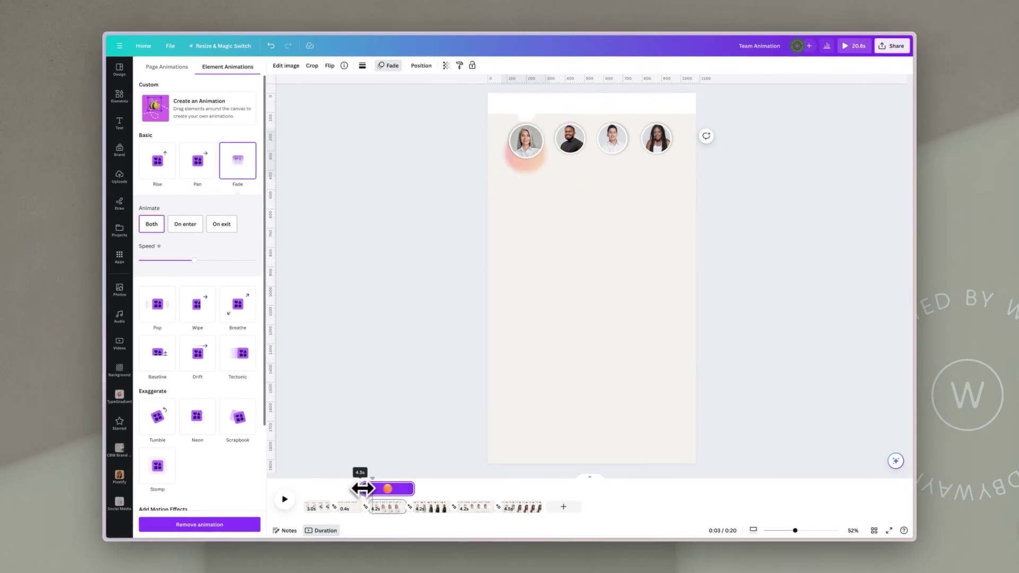
{"action": "left_click_drag", "start_coordinate": [362, 489], "coordinate": [373, 488]}
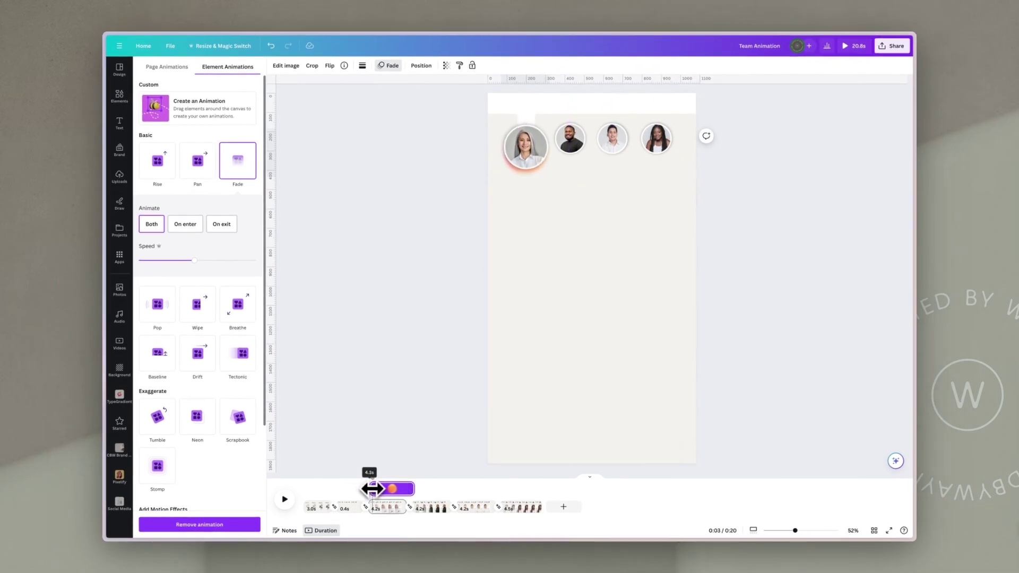
{"action": "left_click_drag", "start_coordinate": [371, 489], "coordinate": [371, 488]}
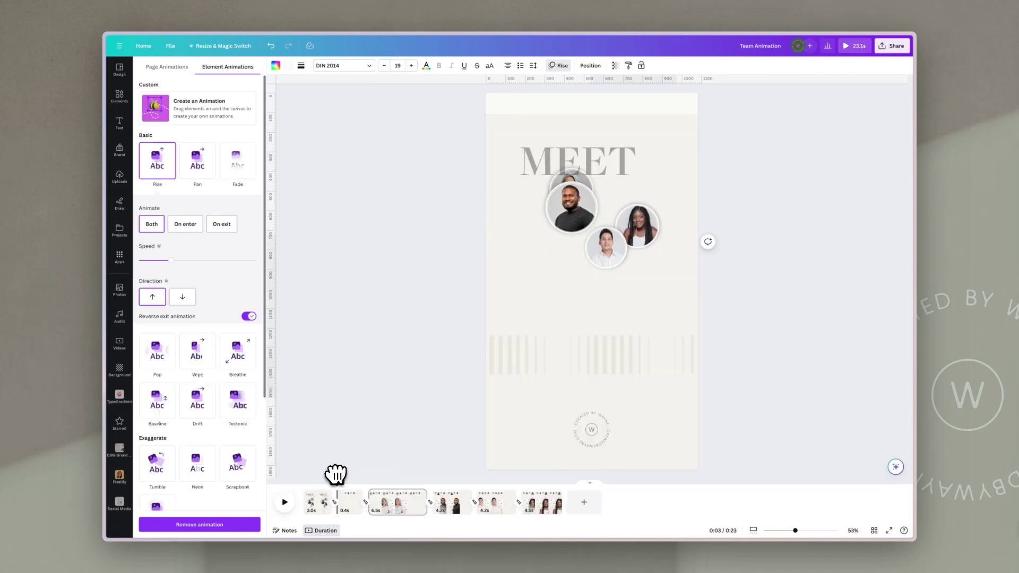
Play the video from the start and step through the managing director and social media slides.
{"action": "left_click_drag", "start_coordinate": [336, 475], "coordinate": [276, 478]}
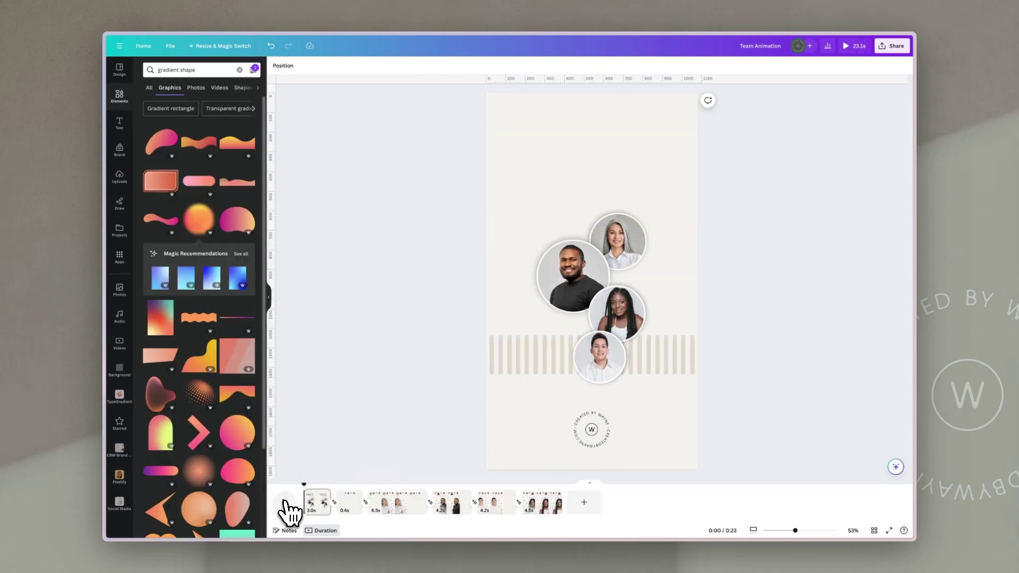
{"action": "left_click", "coordinate": [286, 503]}
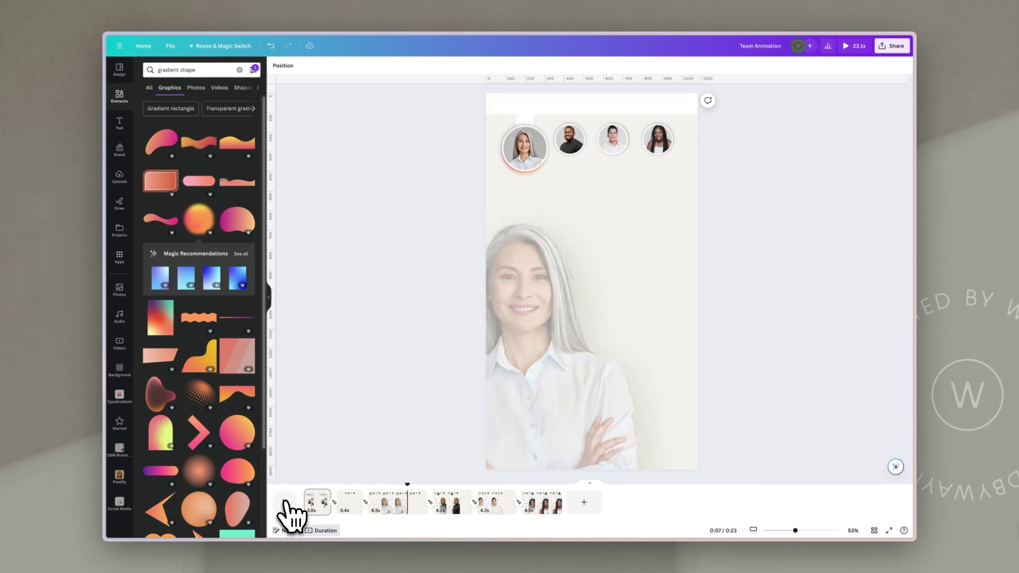
{"action": "left_click", "coordinate": [383, 486]}
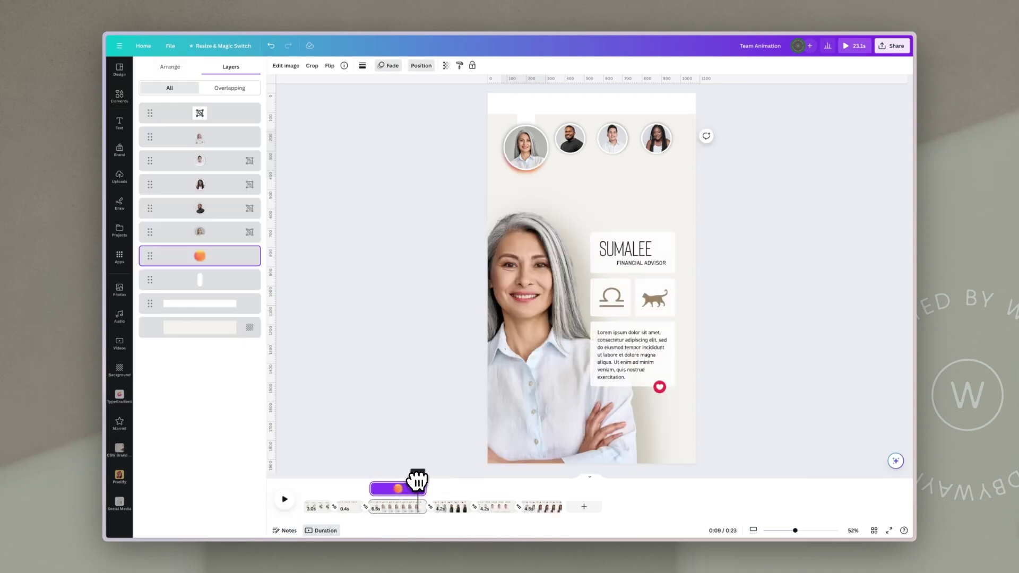
{"action": "left_click_drag", "start_coordinate": [418, 481], "coordinate": [438, 484]}
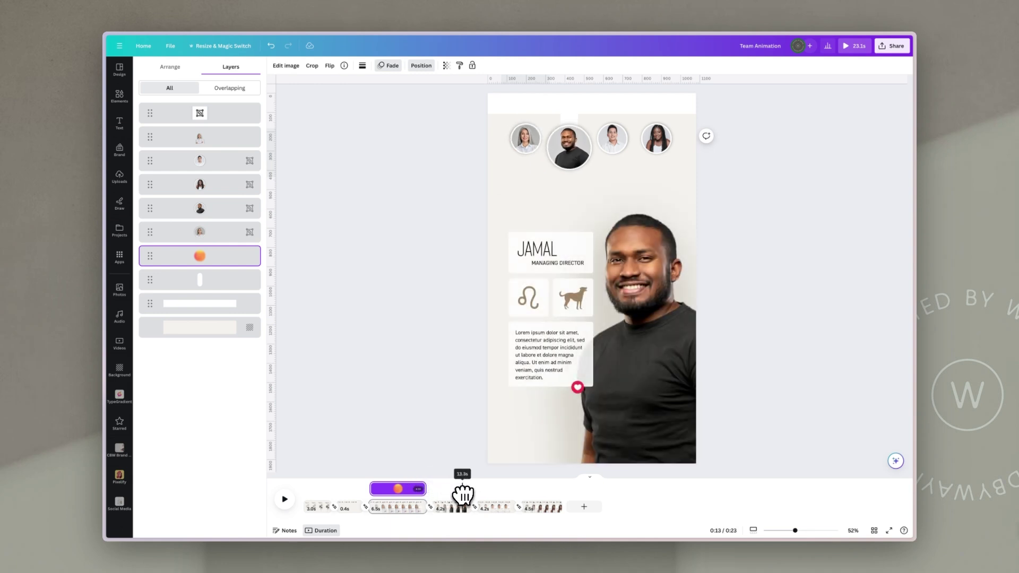
{"action": "left_click_drag", "start_coordinate": [465, 494], "coordinate": [432, 486]}
Apply Rise to the managing director's photo, show its timing, and move the orange glow beneath the avatars.
{"action": "left_click", "coordinate": [523, 305]}
{"action": "left_click", "coordinate": [374, 65]}
{"action": "left_click", "coordinate": [157, 159]}
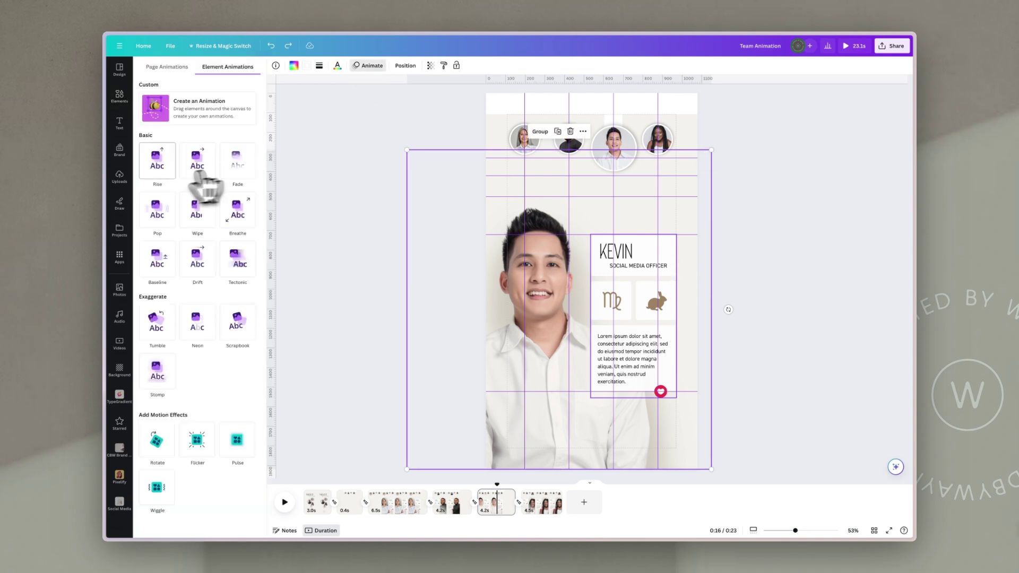
{"action": "key", "text": "ctrl+y"}
{"action": "right_click", "coordinate": [587, 133]}
{"action": "left_click", "coordinate": [619, 291]}
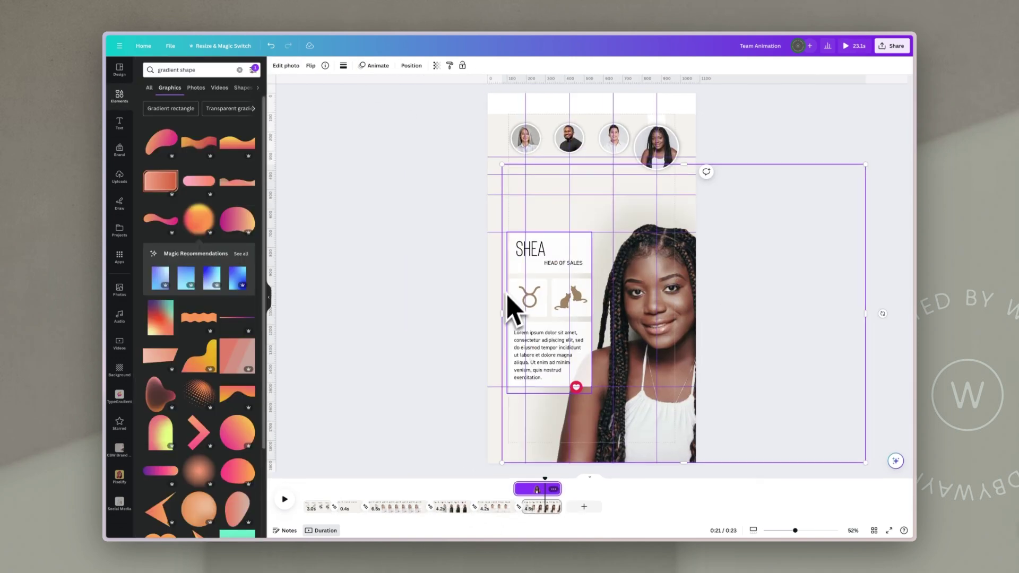
{"action": "left_click", "coordinate": [161, 173]}
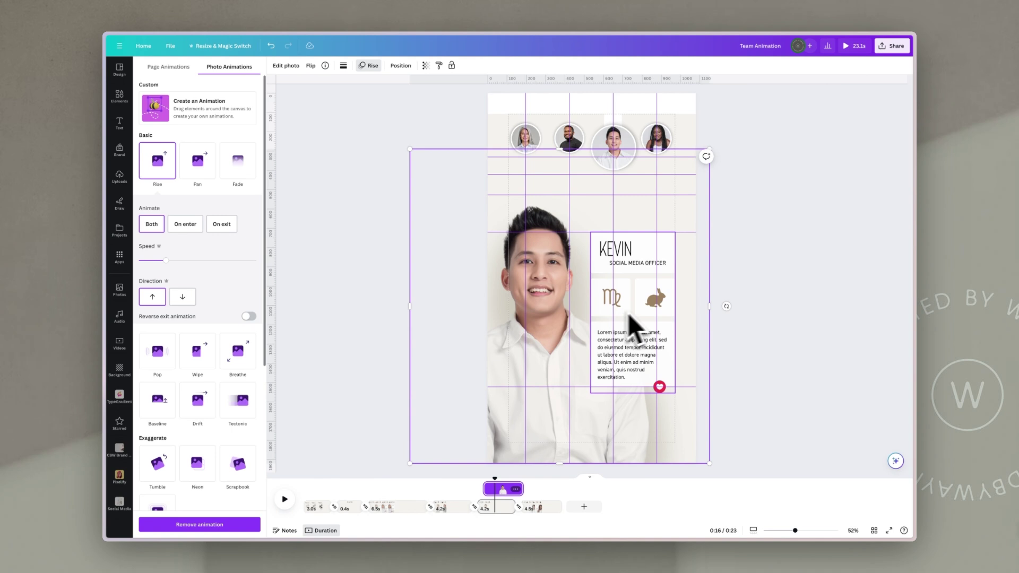
{"action": "left_click", "coordinate": [453, 508]}
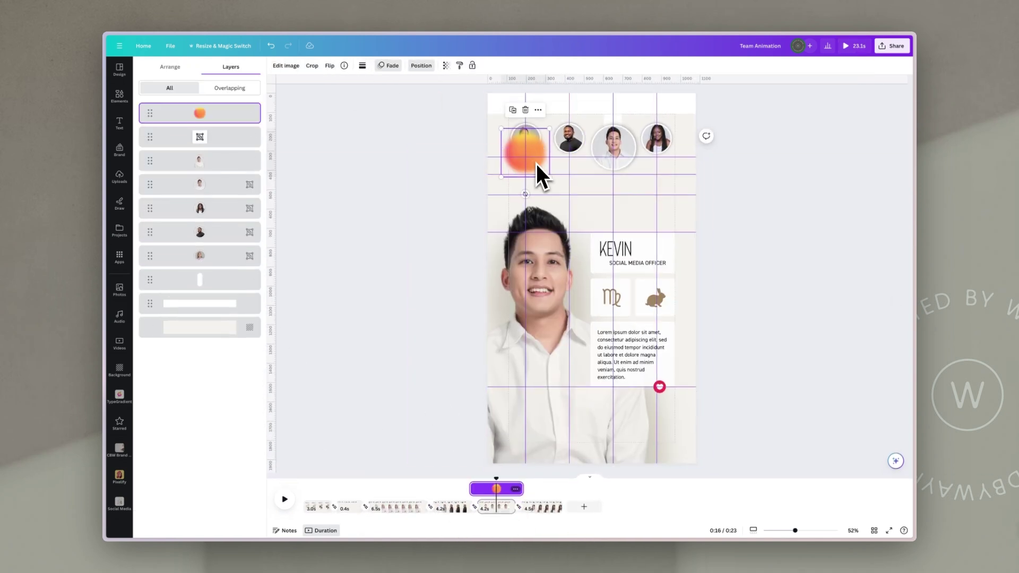
{"action": "left_click_drag", "start_coordinate": [200, 112], "coordinate": [228, 250]}
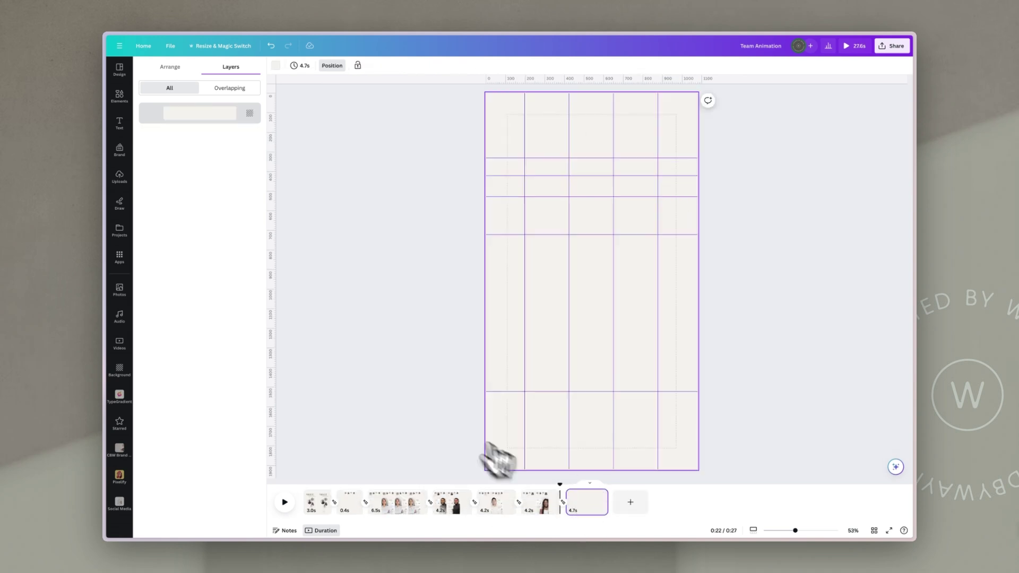
Add the circular brand logo, centred and resized, to the end slide with a Breathe animation.
{"action": "left_click", "coordinate": [119, 450]}
{"action": "left_click", "coordinate": [186, 329]}
{"action": "left_click_drag", "start_coordinate": [629, 318], "coordinate": [642, 329]}
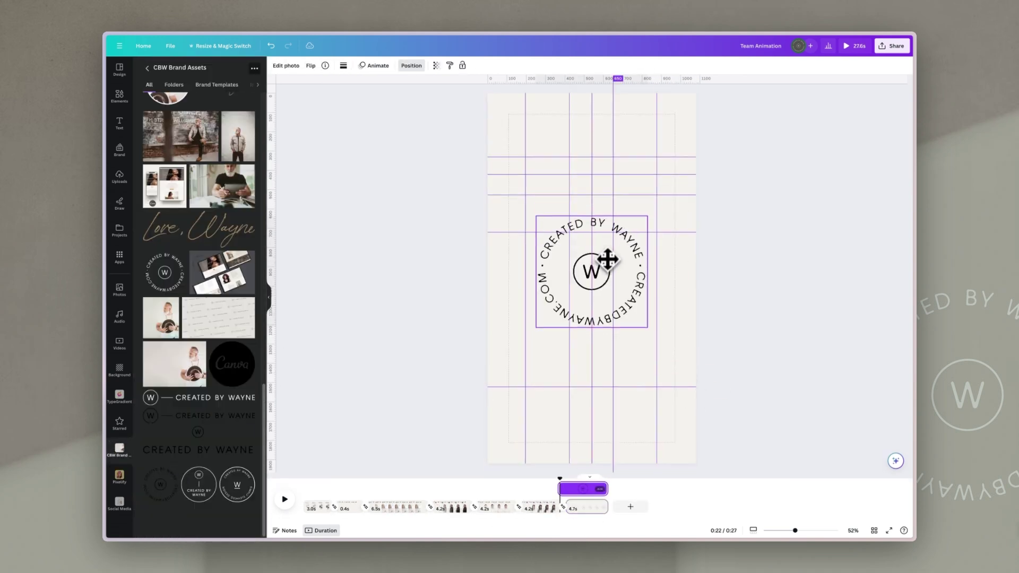
{"action": "left_click", "coordinate": [387, 66]}
{"action": "left_click", "coordinate": [238, 212]}
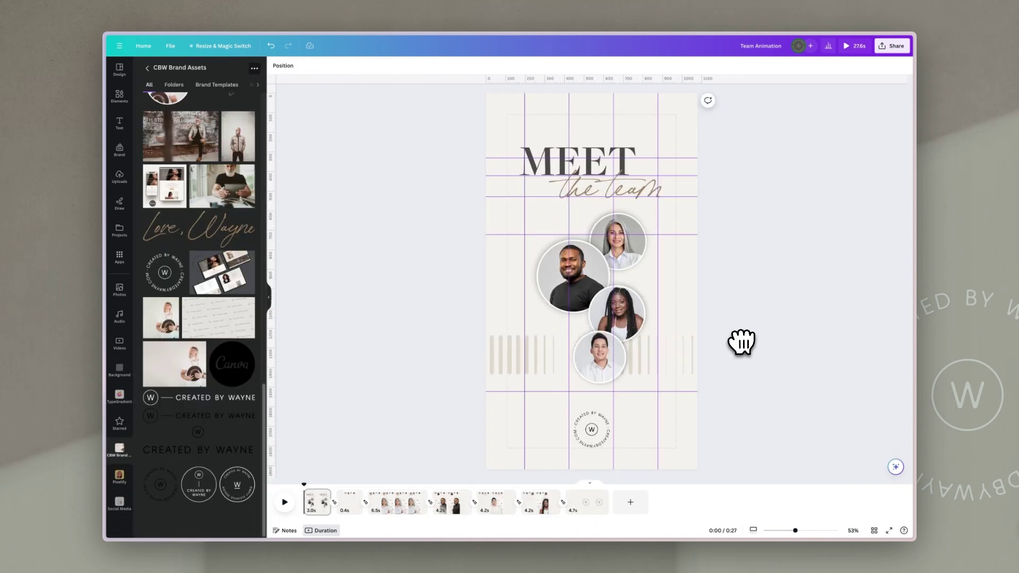